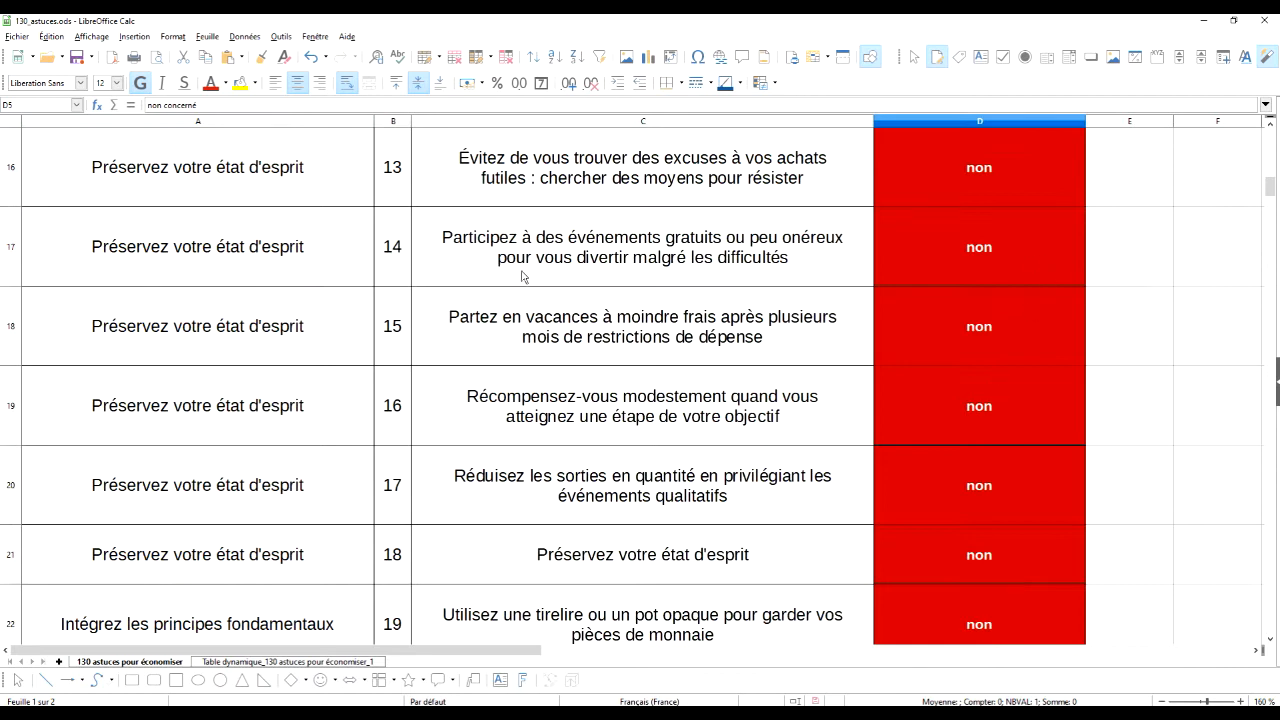
Set the "Mise en pratique ?" answer to "non" for tips 2 and 1.
scroll(996, 348, "up", 5)
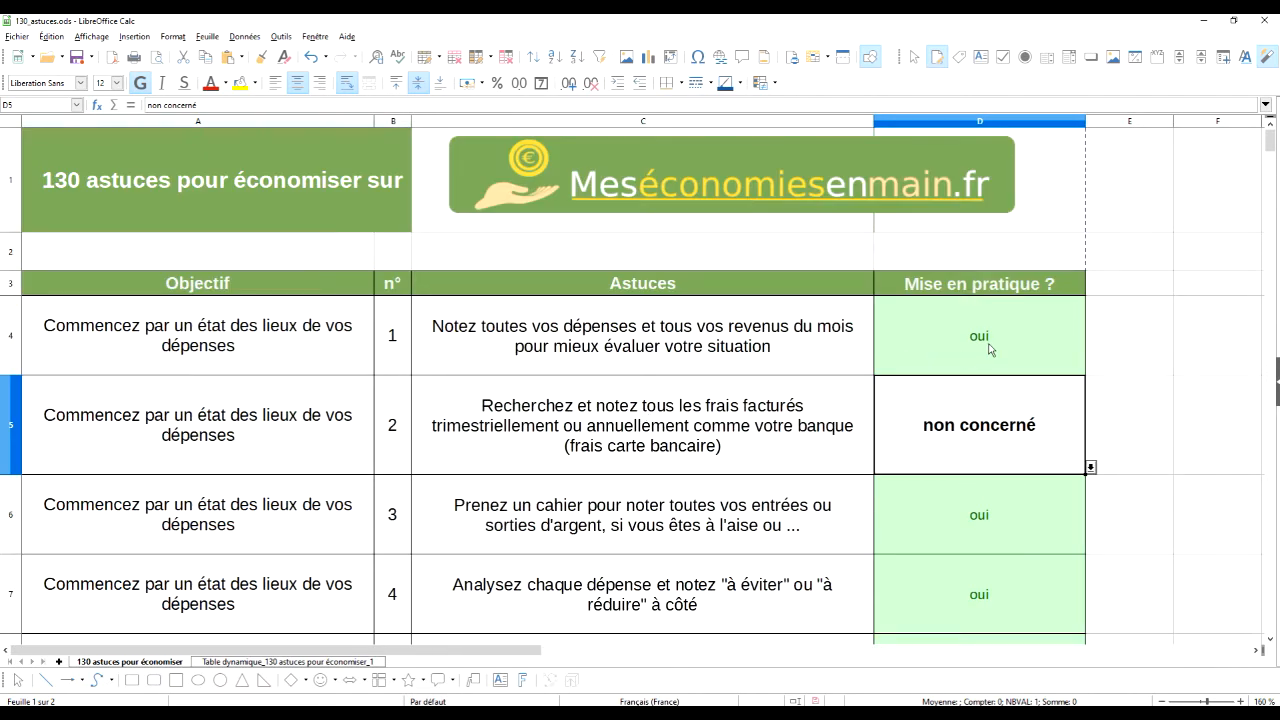
left_click(990, 345)
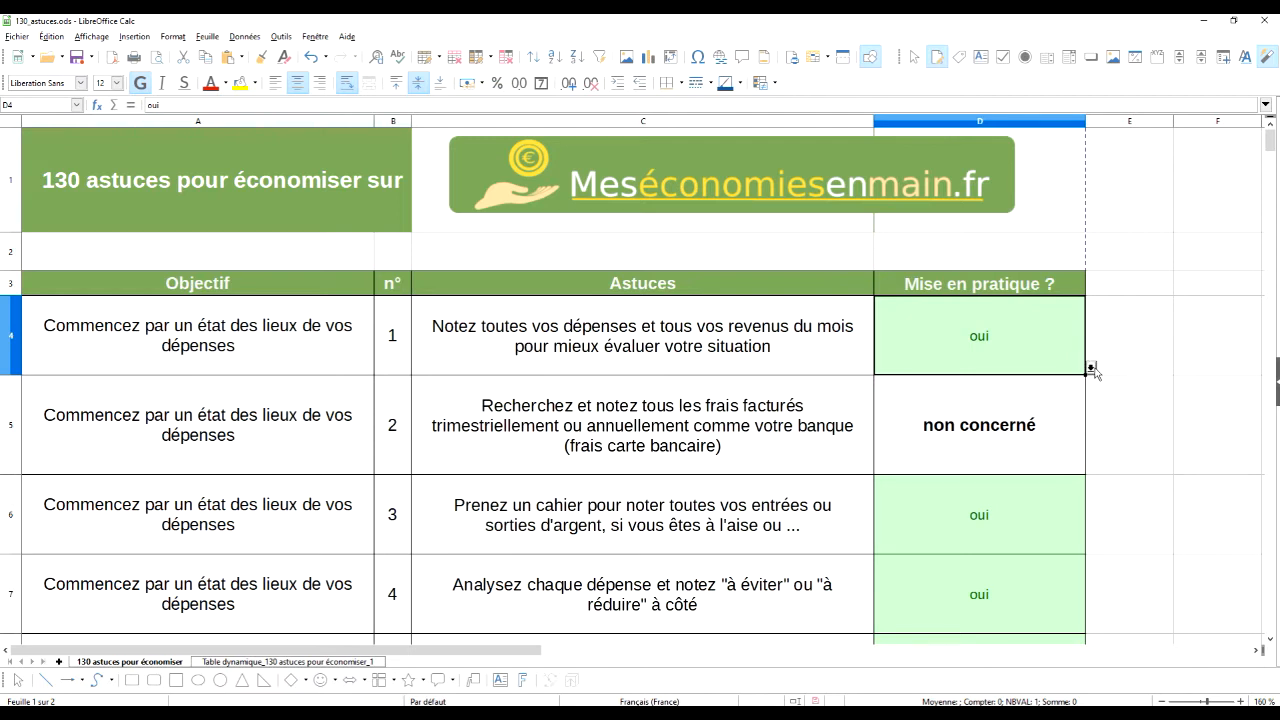
left_click(1035, 440)
left_click(1090, 467)
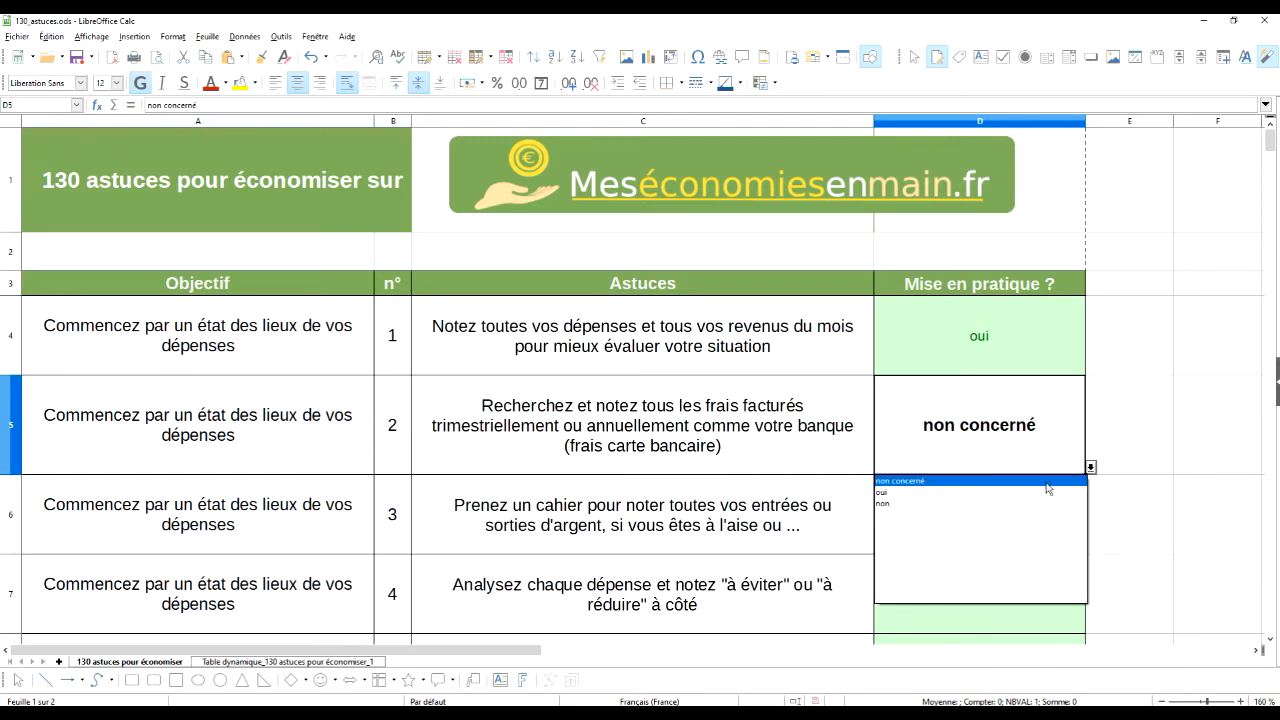
left_click(935, 503)
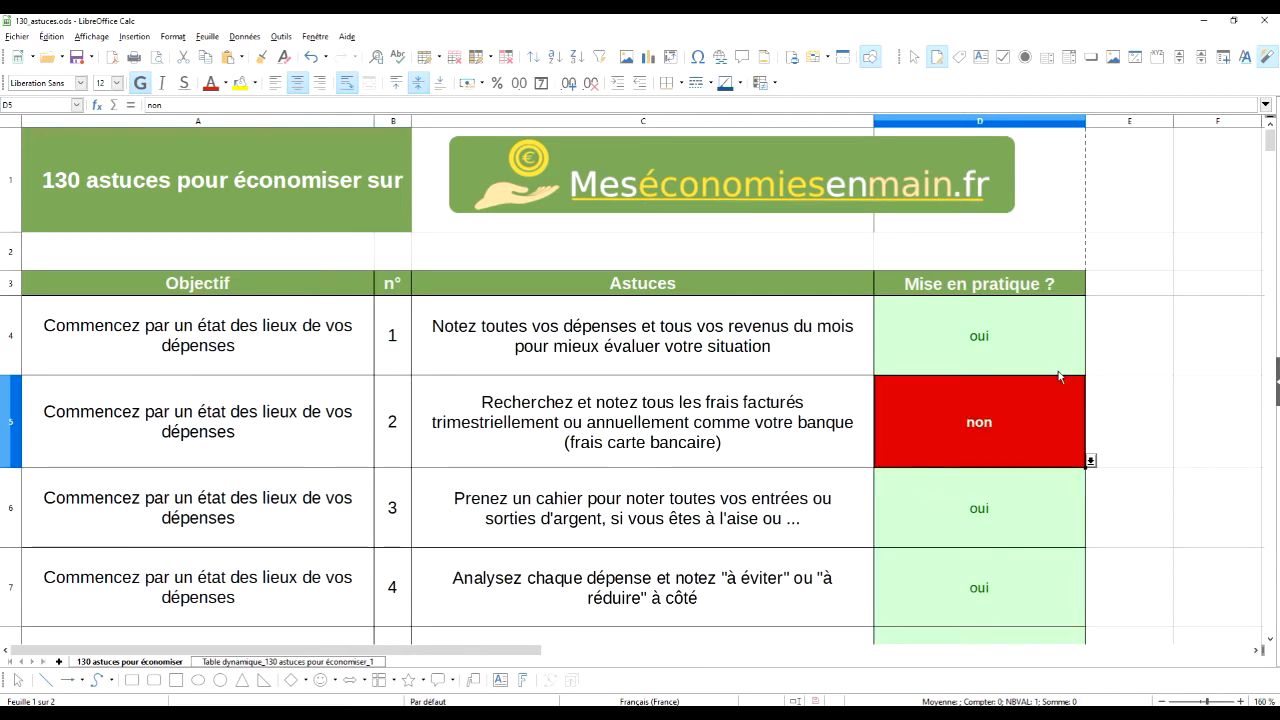
left_click(1071, 350)
left_click(1090, 367)
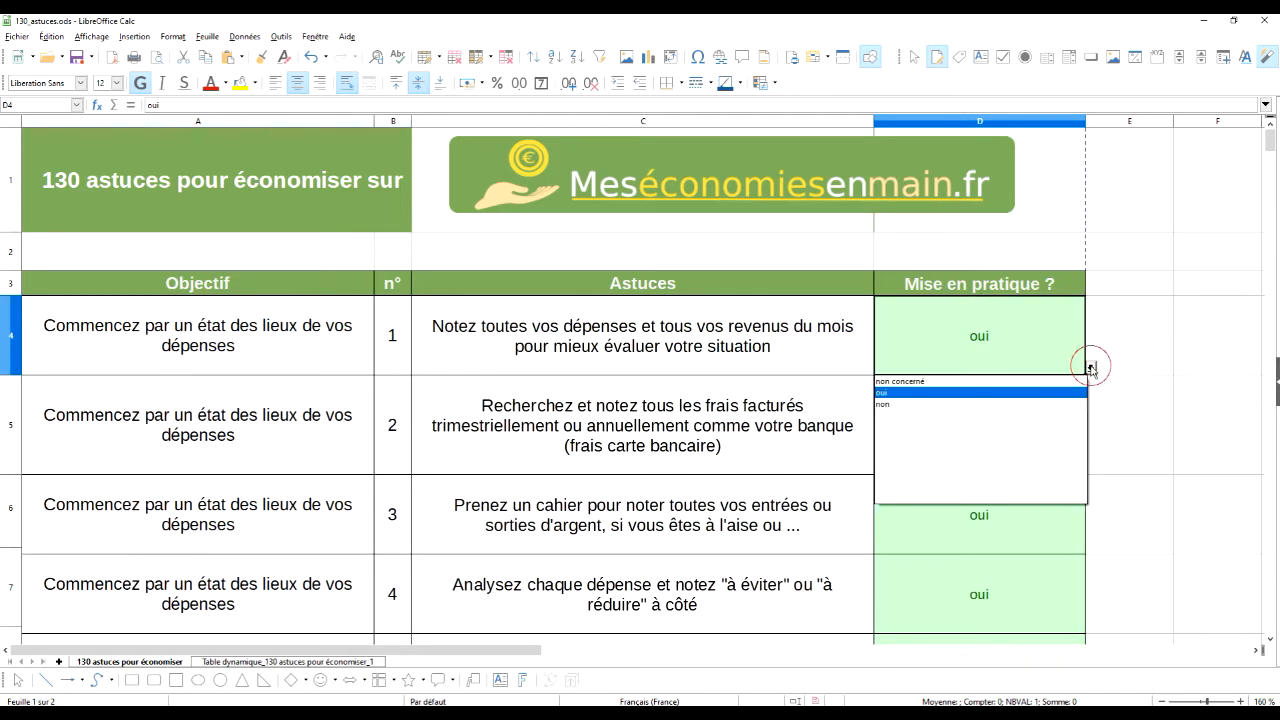
left_click(929, 405)
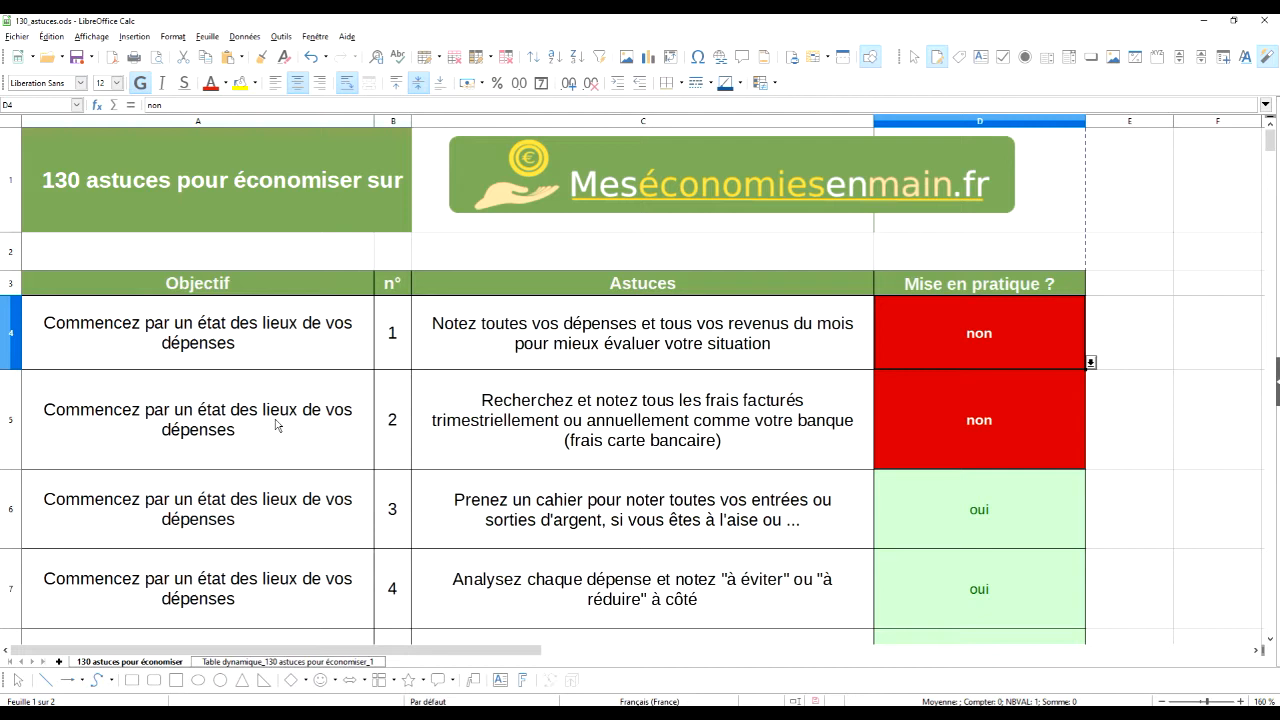
Refresh the pivot table on the "Table dynamique_130 astuces pour économiser_1" sheet.
left_click(285, 661)
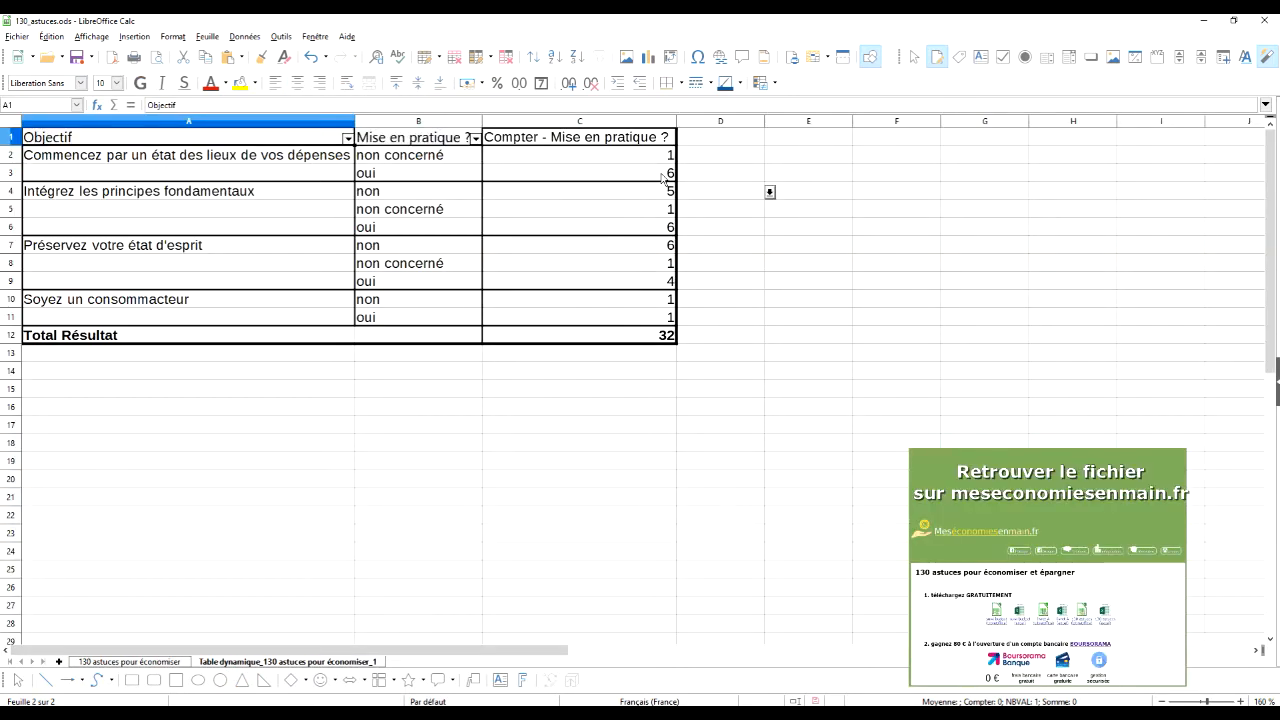
right_click(216, 140)
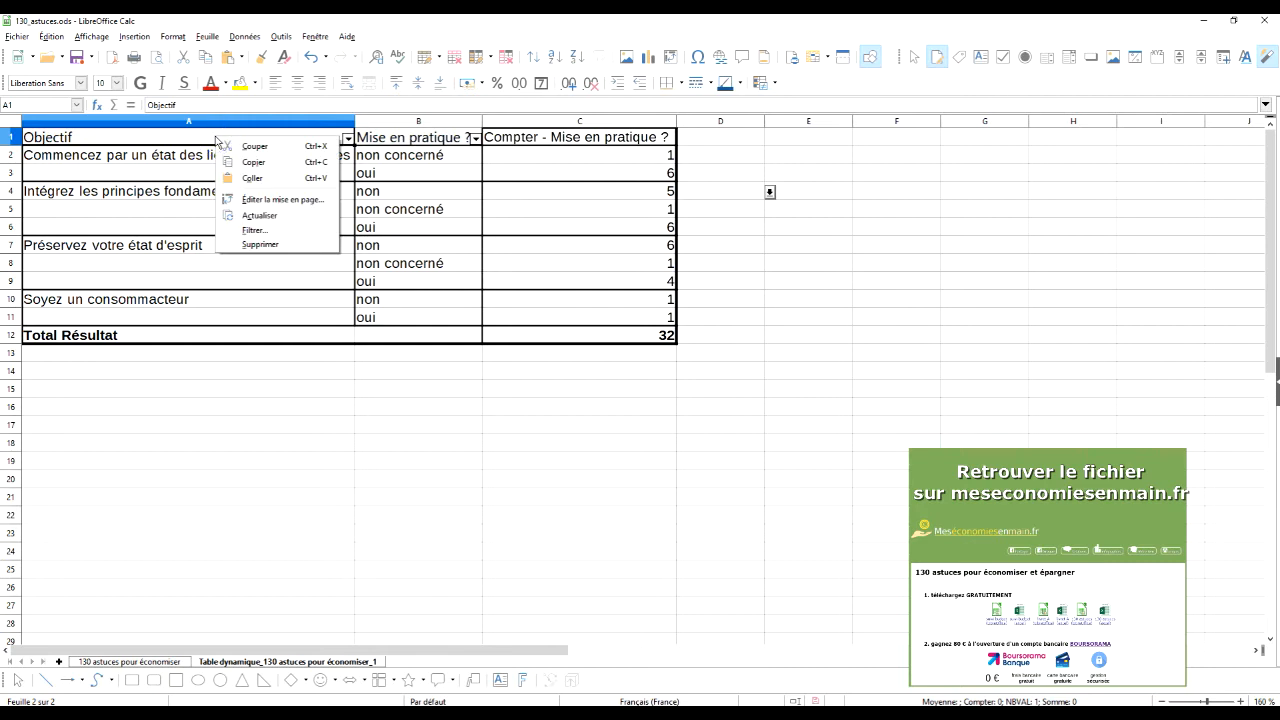
left_click(286, 222)
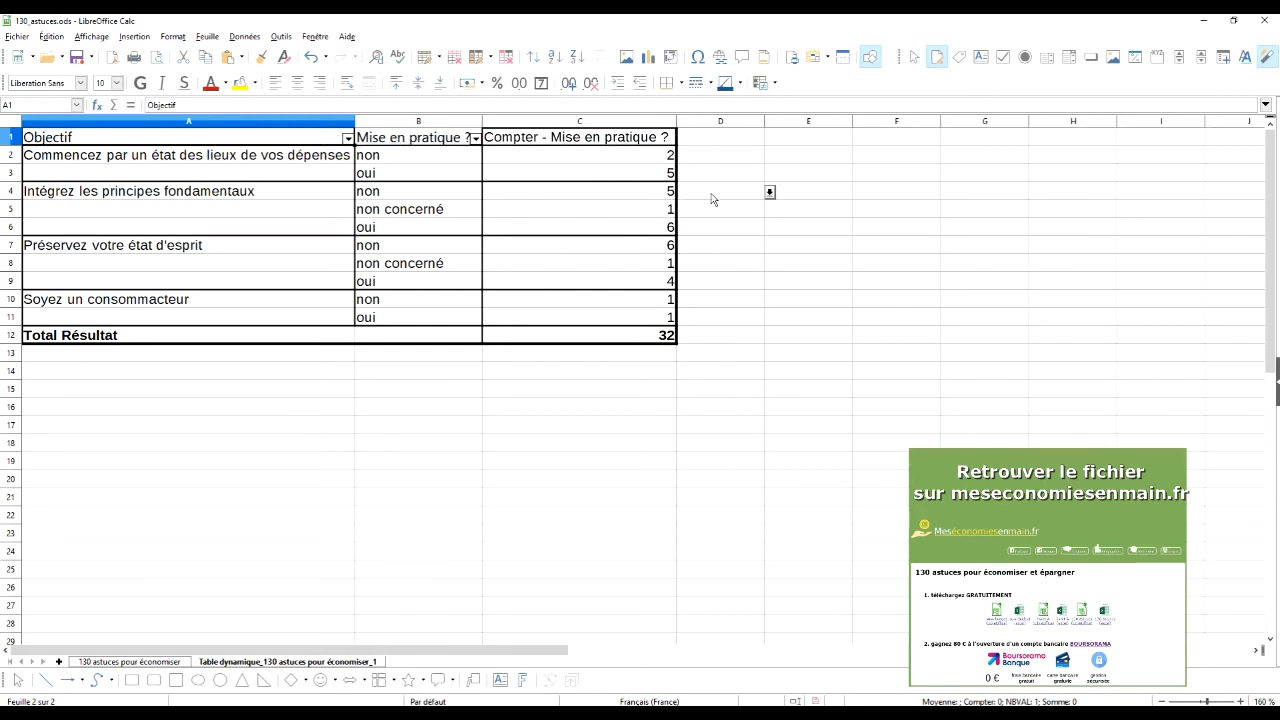
On the "130 astuces pour économiser" sheet, set the "Mise en pratique ?" answer for tip 13 to "oui".
left_click(172, 660)
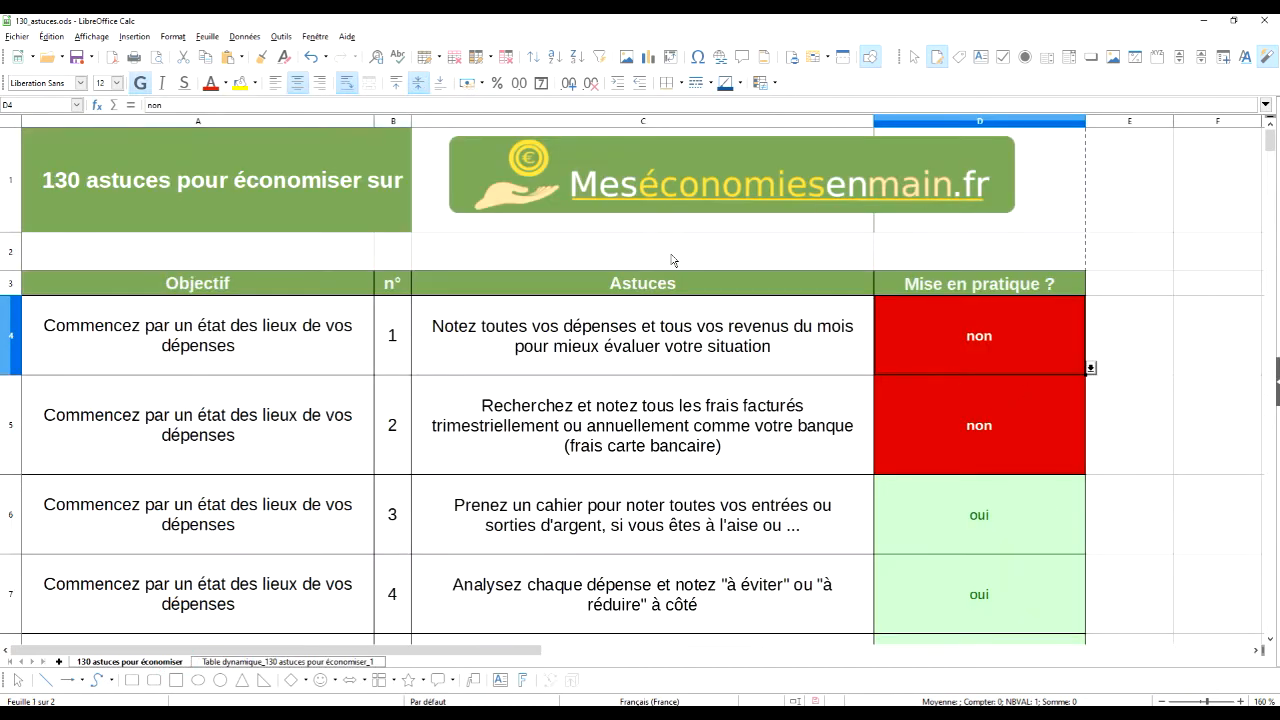
scroll(395, 574, "down", 4)
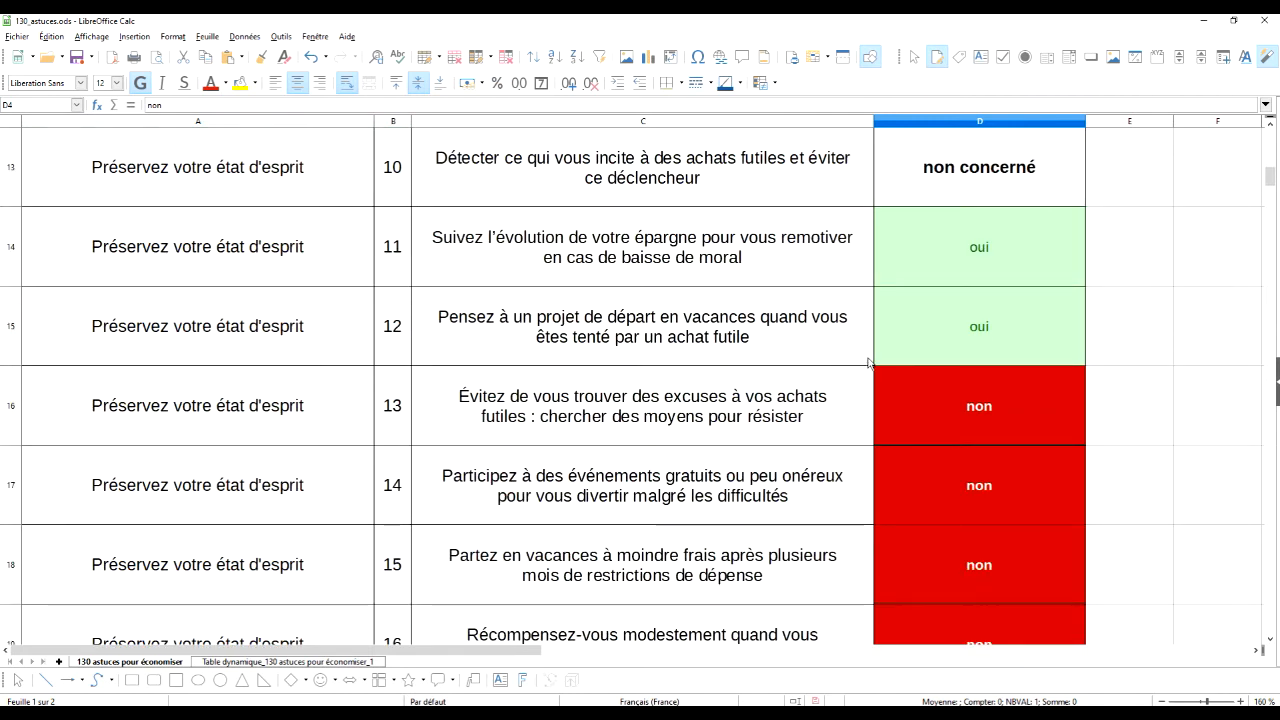
left_click(993, 392)
left_click(1090, 437)
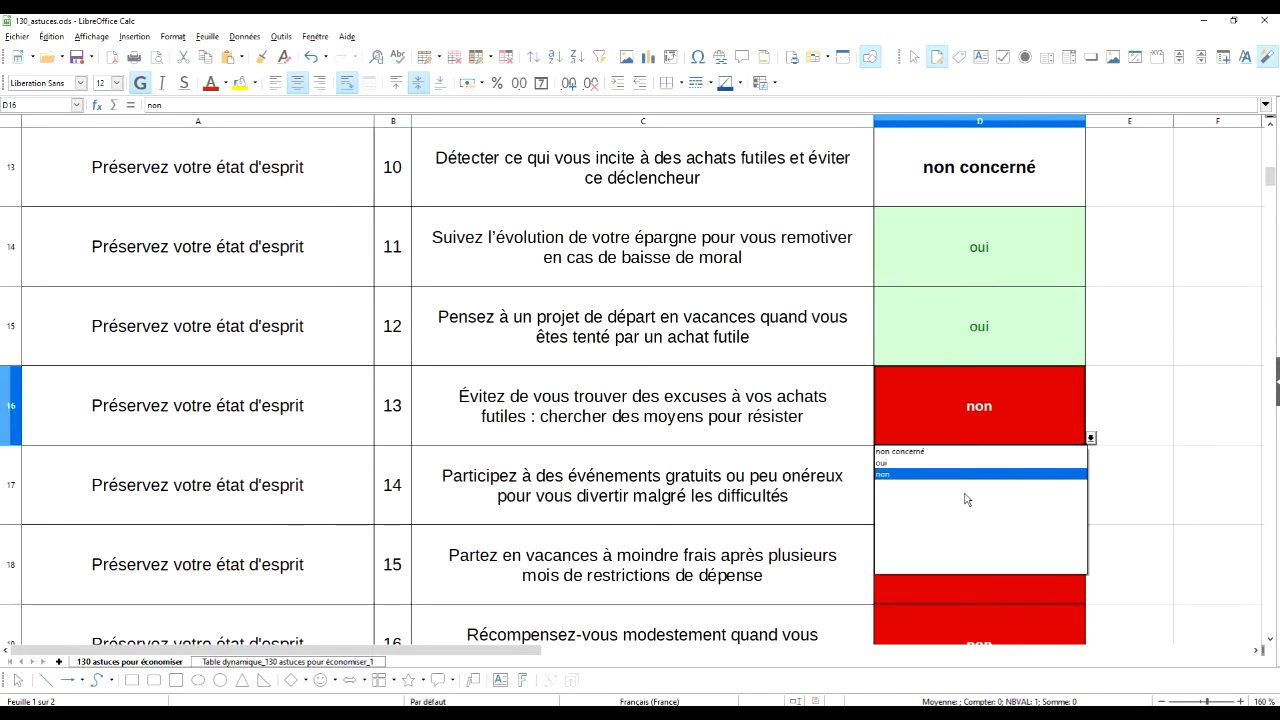
left_click(926, 463)
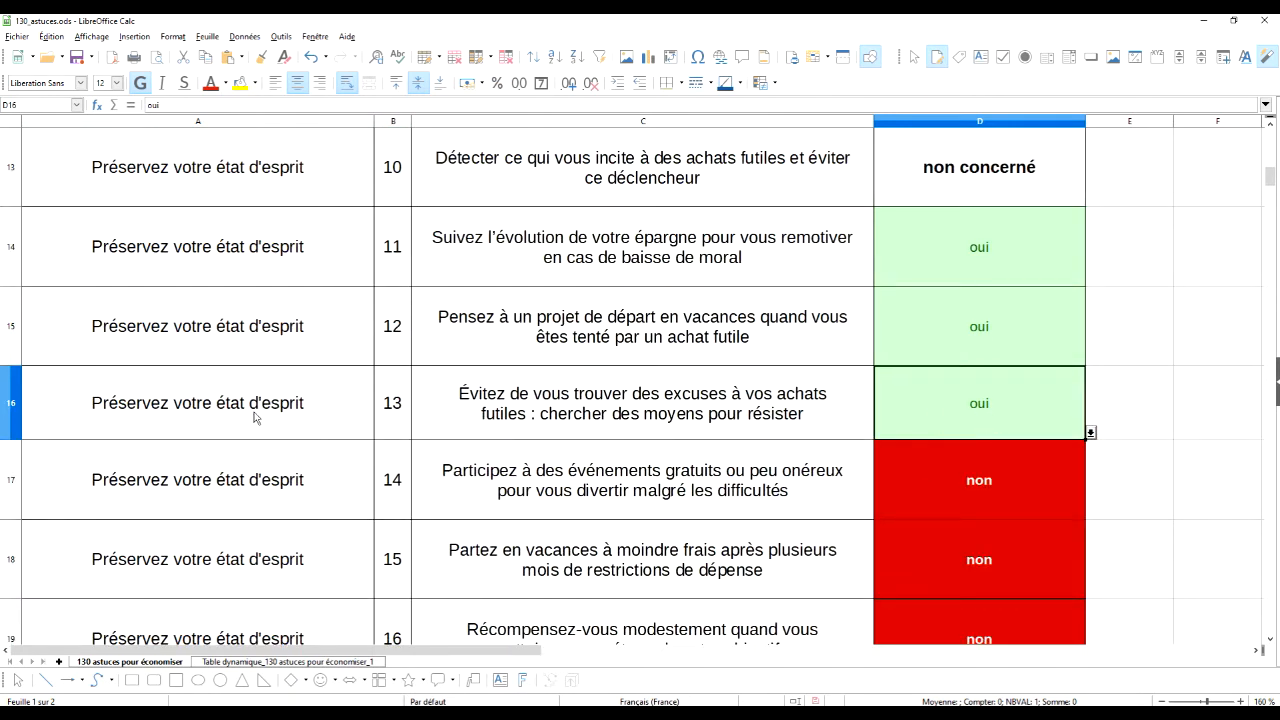
Return to the pivot table sheet and refresh the table with the changed answer for tip 13.
left_click(265, 662)
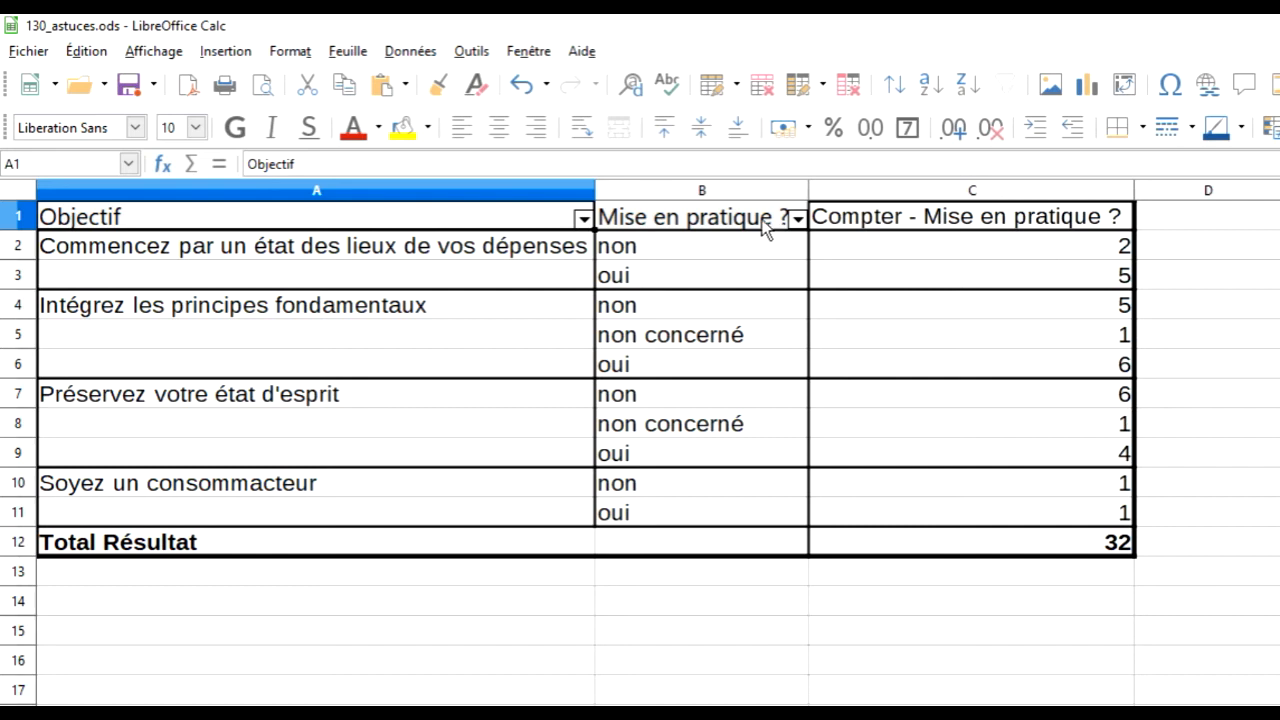
right_click(731, 217)
left_click(834, 353)
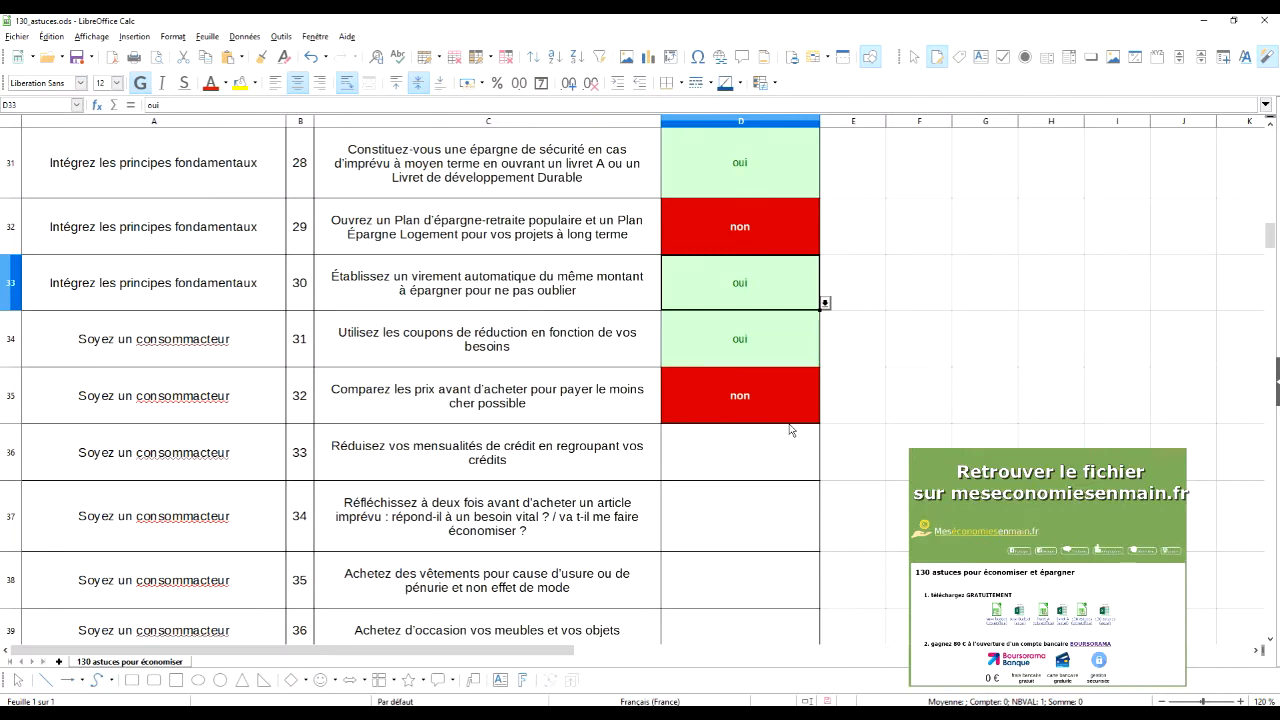
Look over the first tips and view the answer choices offered for tip 1 under "Mise en pratique ?".
scroll(785, 425, "up", 10)
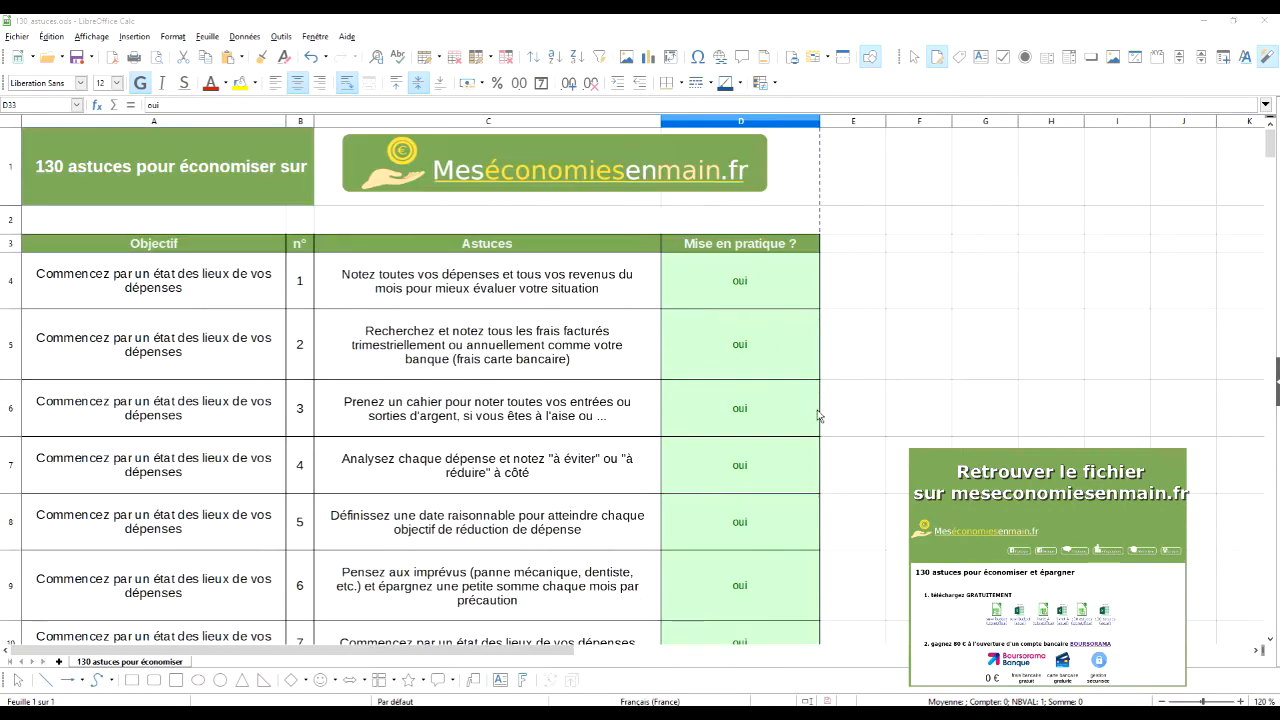
scroll(726, 324, "down", 1)
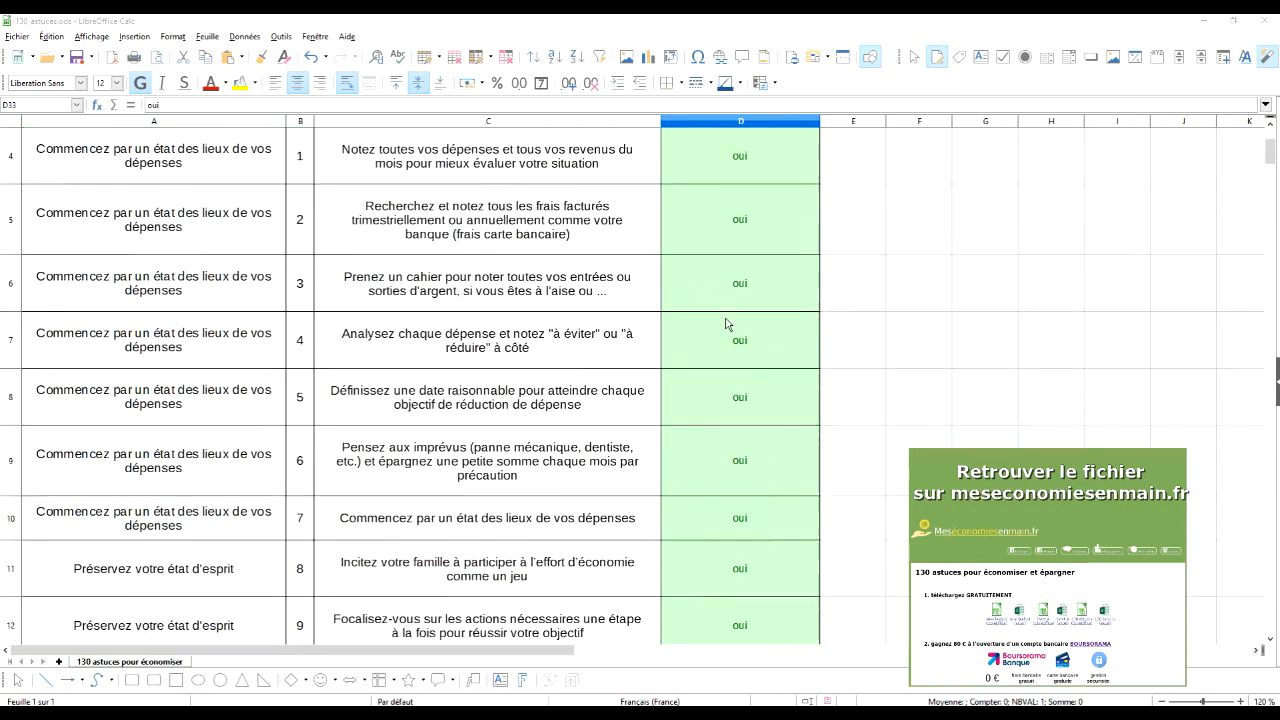
scroll(726, 324, "down", 3)
scroll(725, 313, "up", 4)
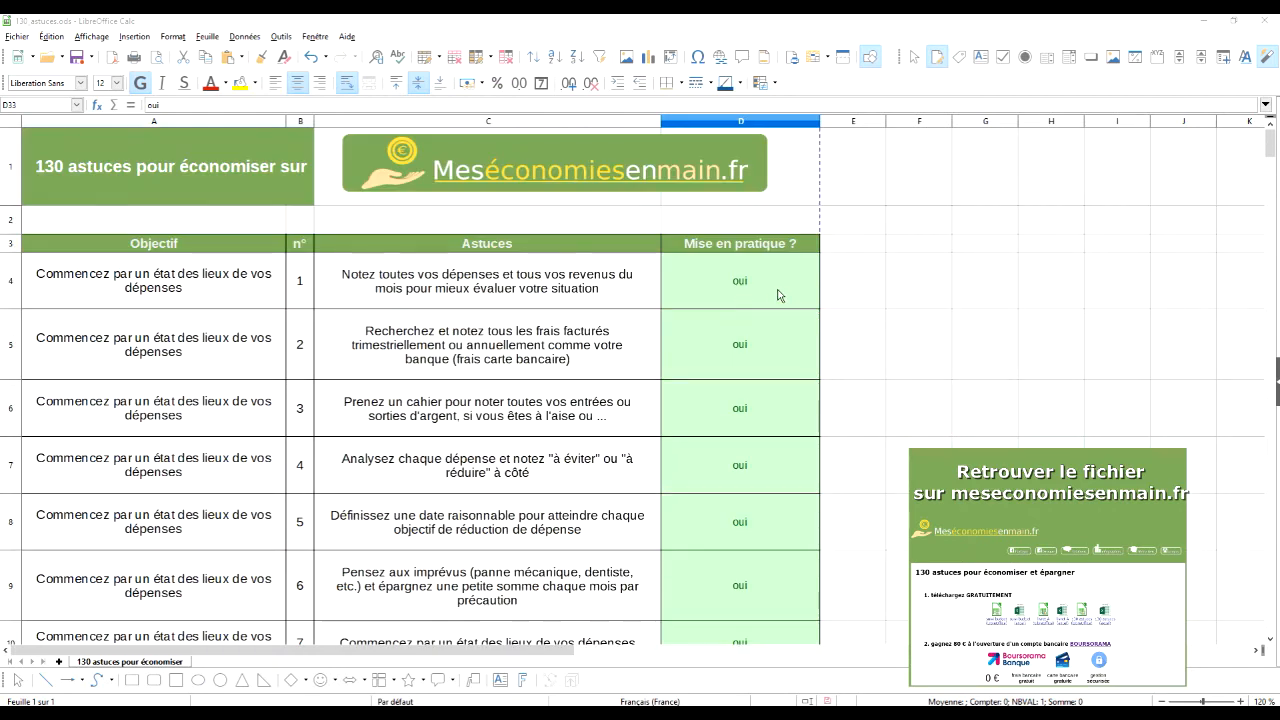
left_click(779, 295)
left_click(825, 302)
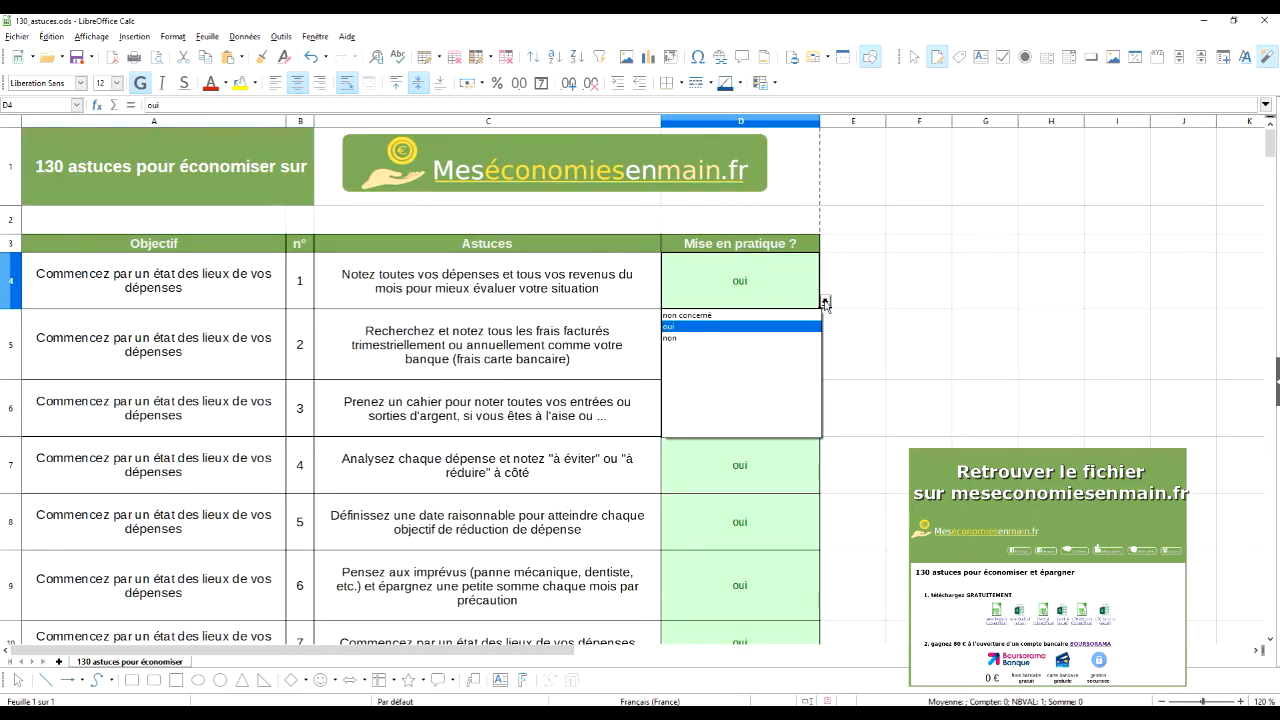
left_click(876, 290)
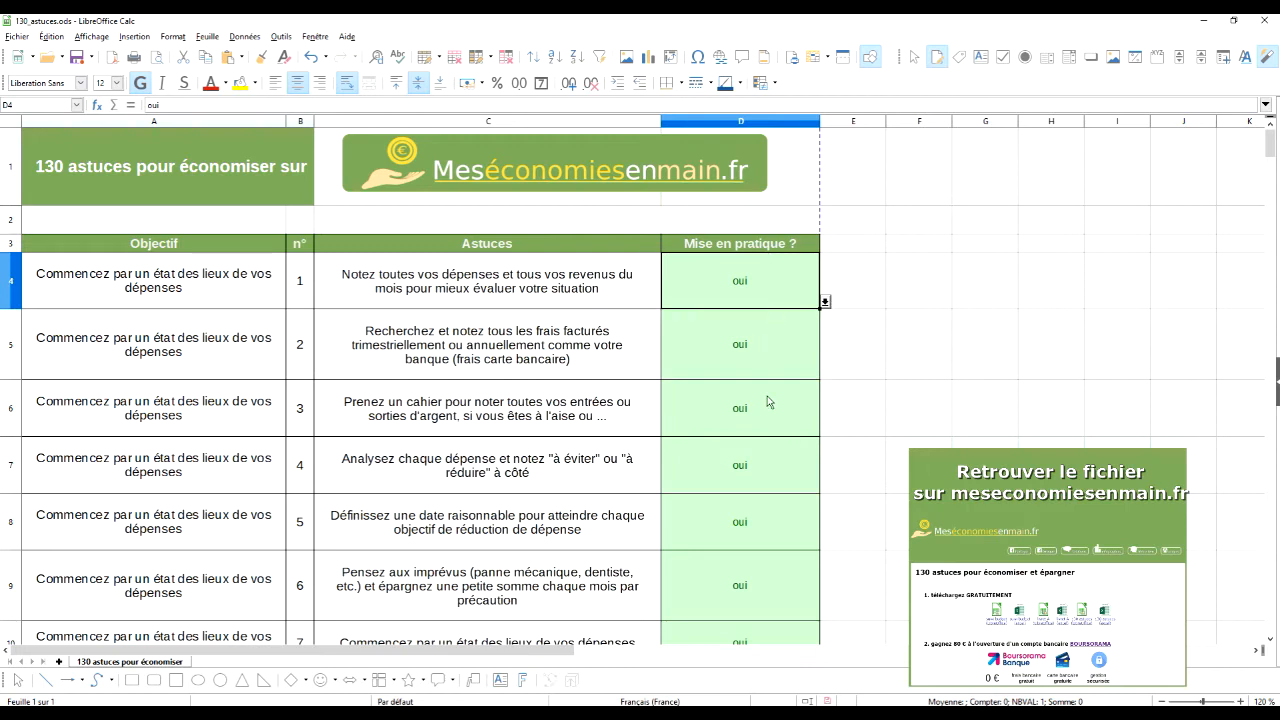
Examine the "Mise en pratique ?" answers throughout the list, down to the tips not yet filled in.
scroll(770, 380, "down", 4)
scroll(776, 323, "down", 1)
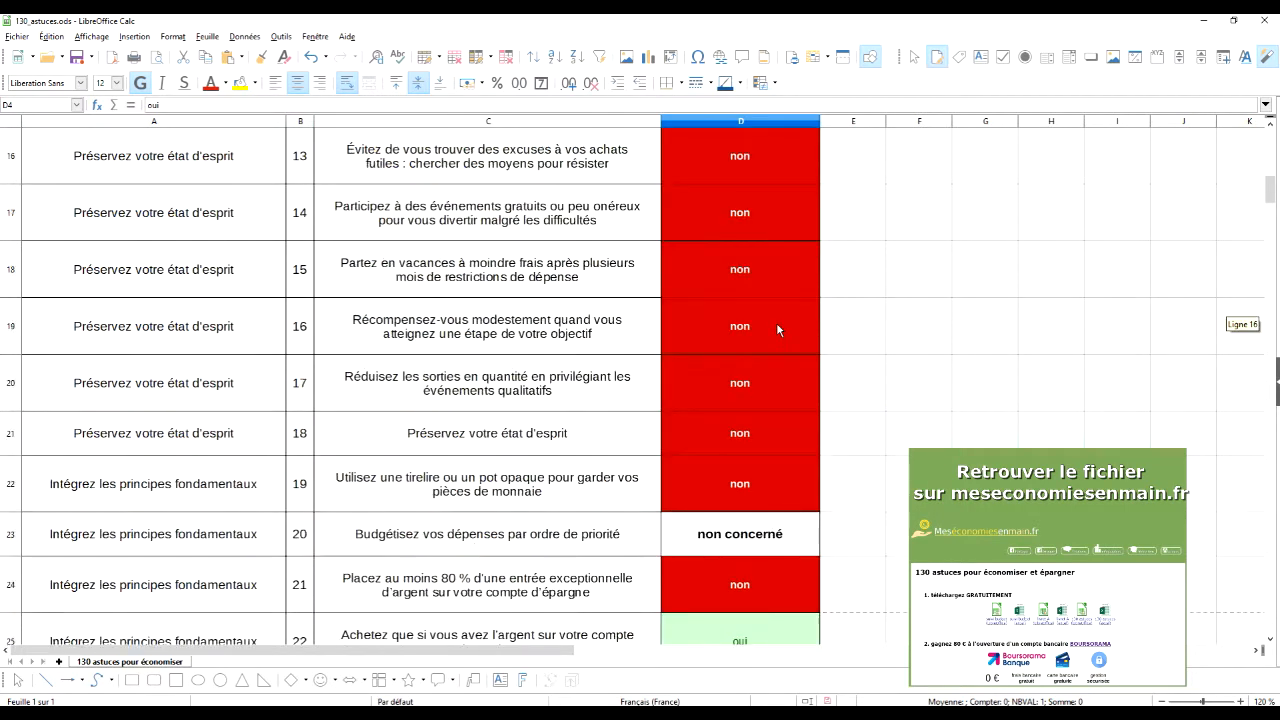
scroll(777, 327, "down", 1)
scroll(756, 402, "down", 1)
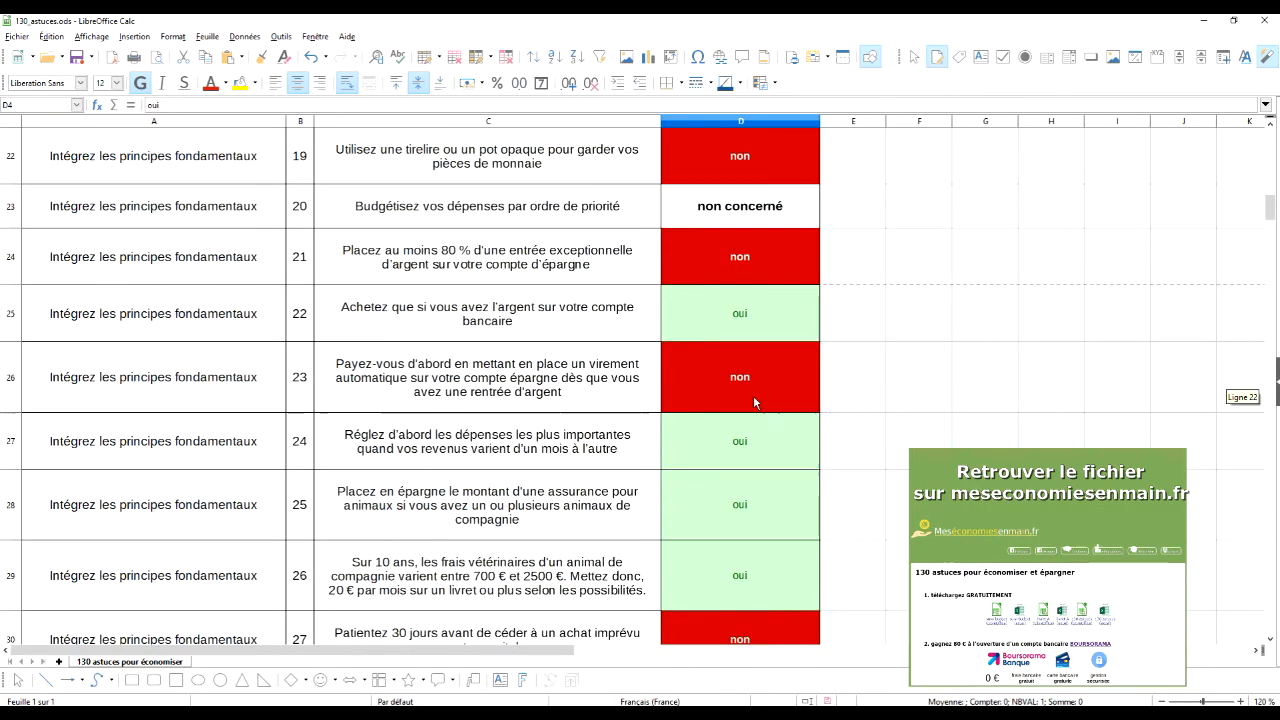
scroll(755, 402, "down", 1)
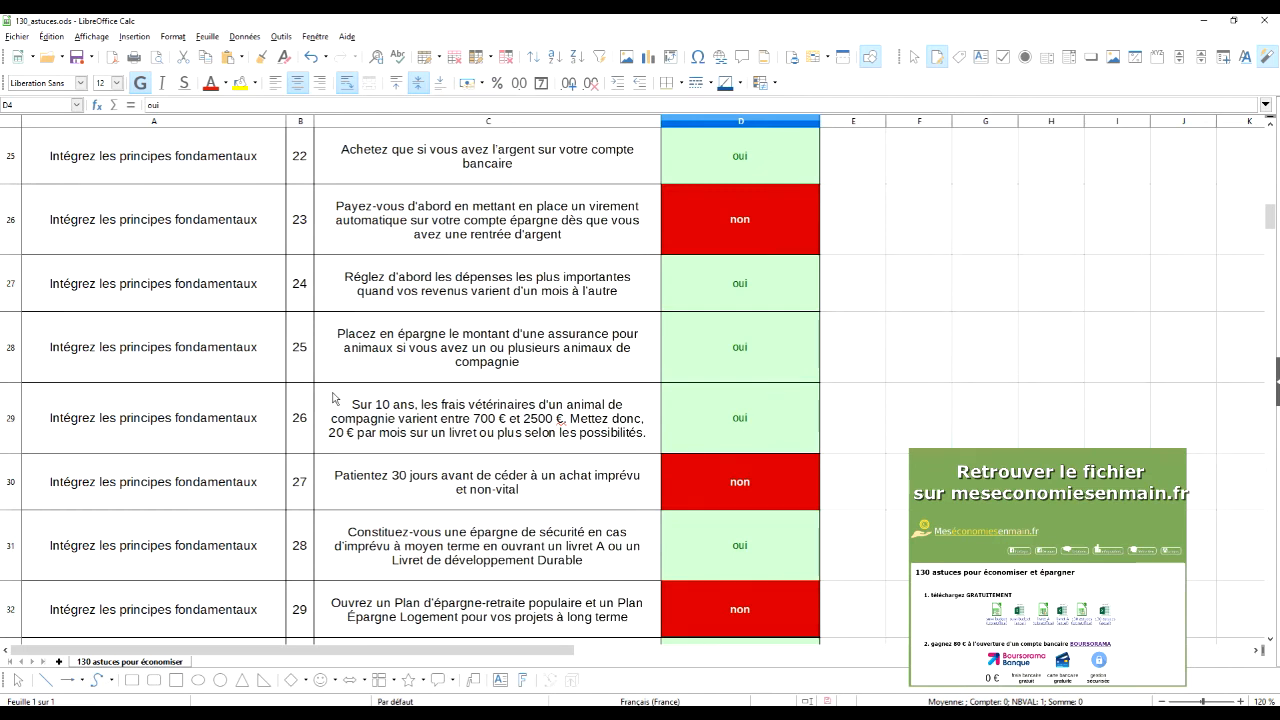
scroll(212, 418, "up", 8)
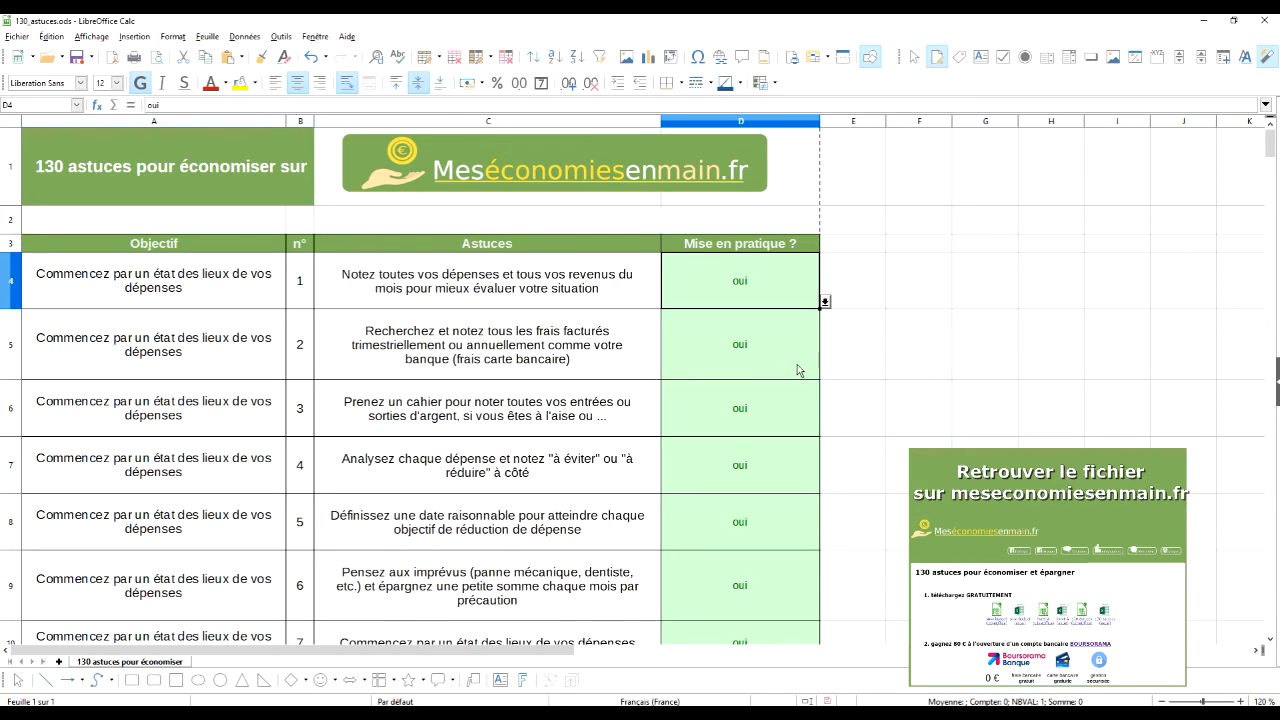
scroll(768, 371, "down", 4)
scroll(769, 371, "down", 10)
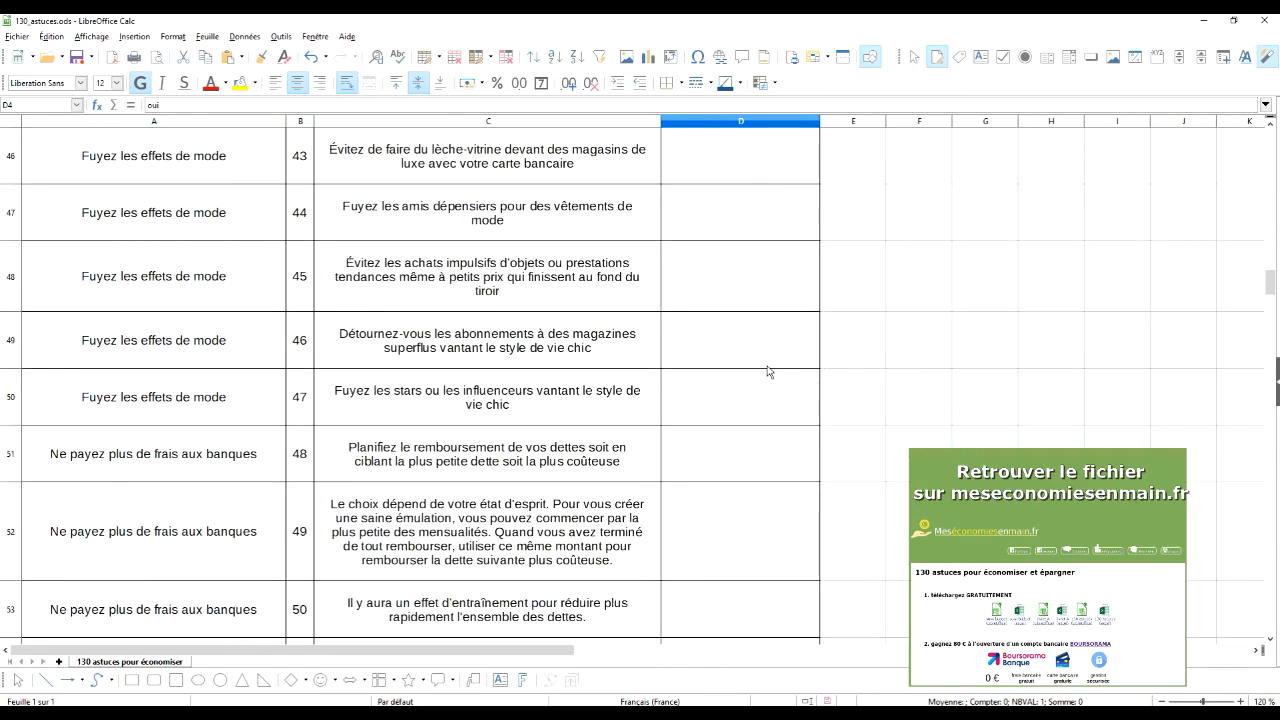
Insert a pivot table using the range A3:D35, headers included, as the current selection source.
scroll(766, 370, "up", 5)
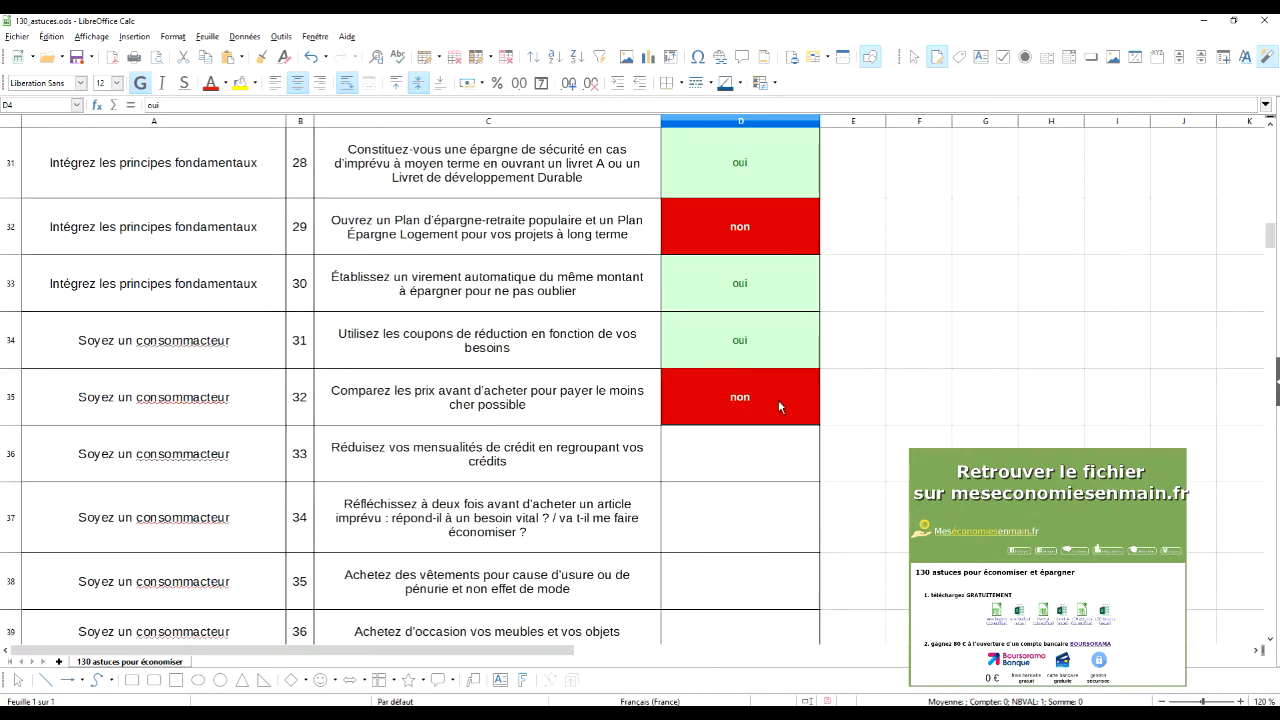
left_click(768, 399)
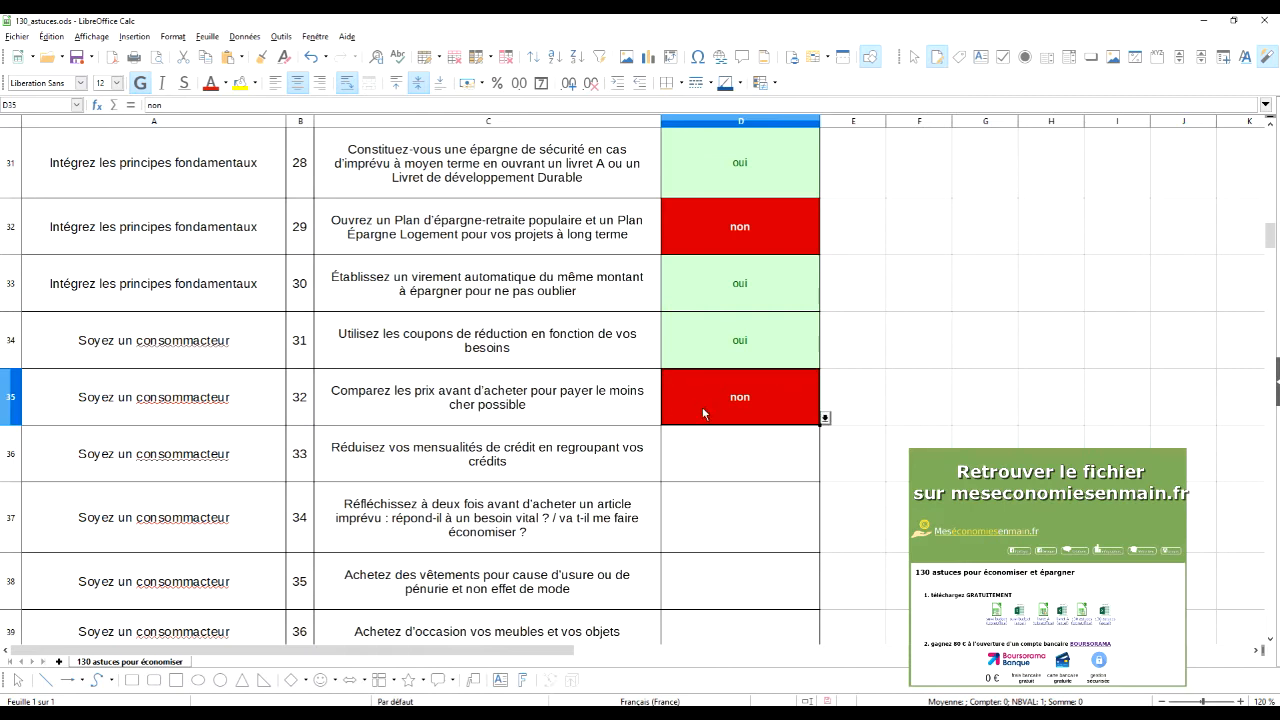
left_click_drag(772, 396, 300, 112)
left_click_drag(178, 38, 82, 249)
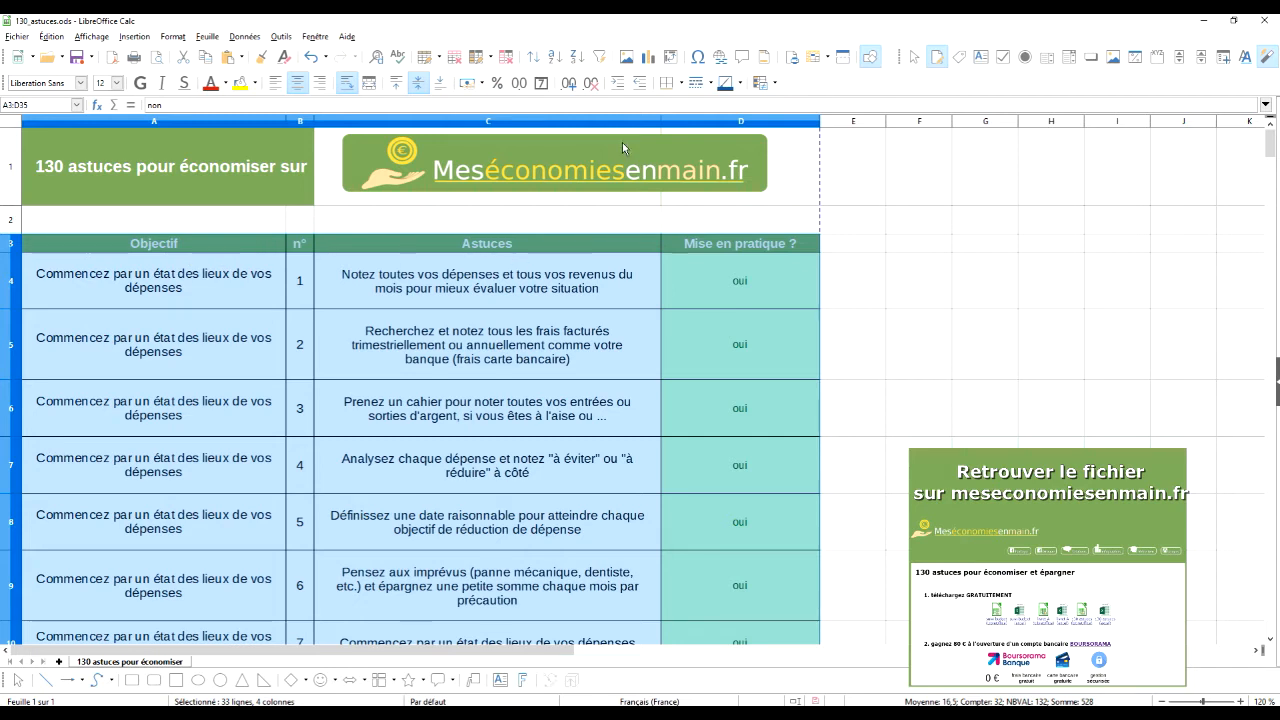
left_click(236, 37)
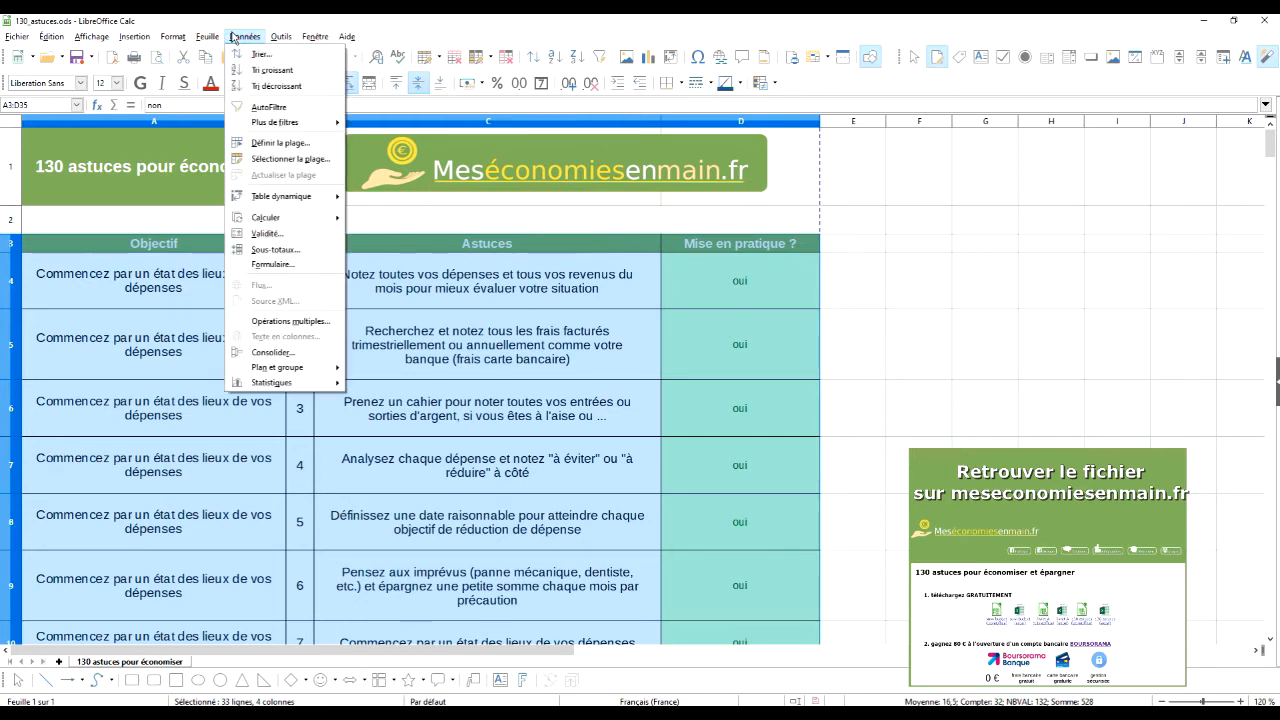
mouse_move(293, 198)
left_click(381, 194)
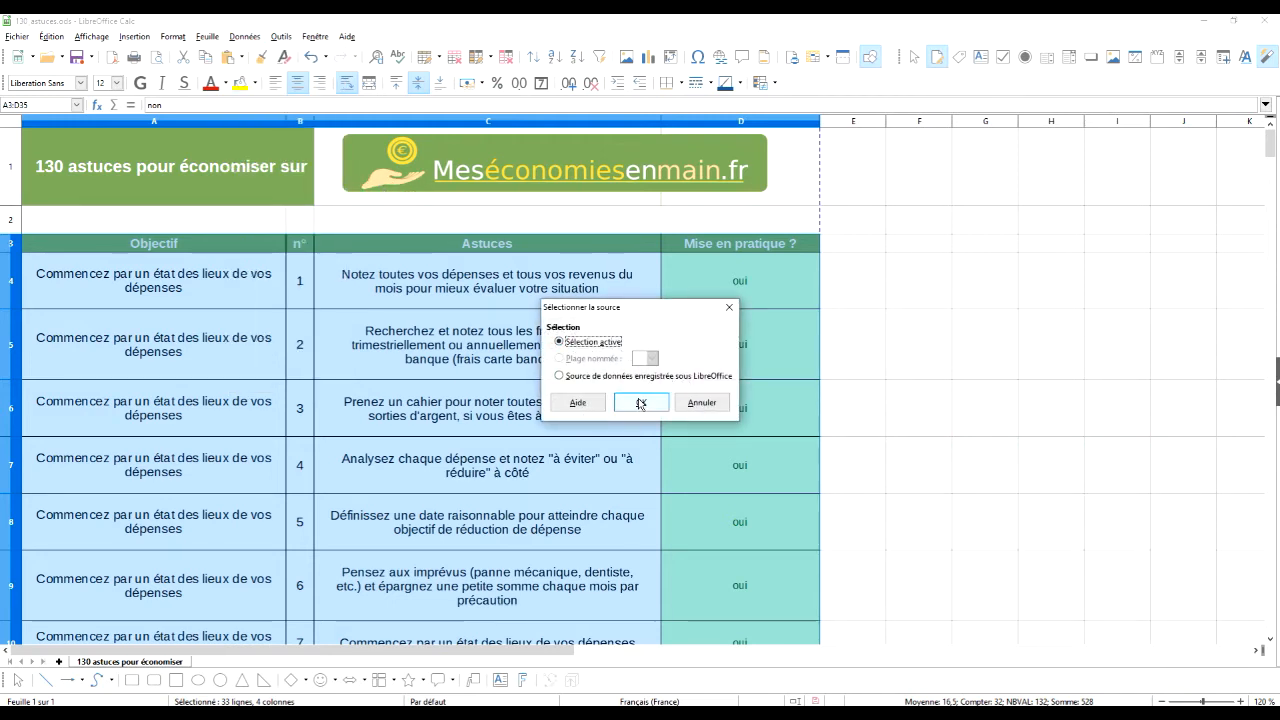
left_click(642, 404)
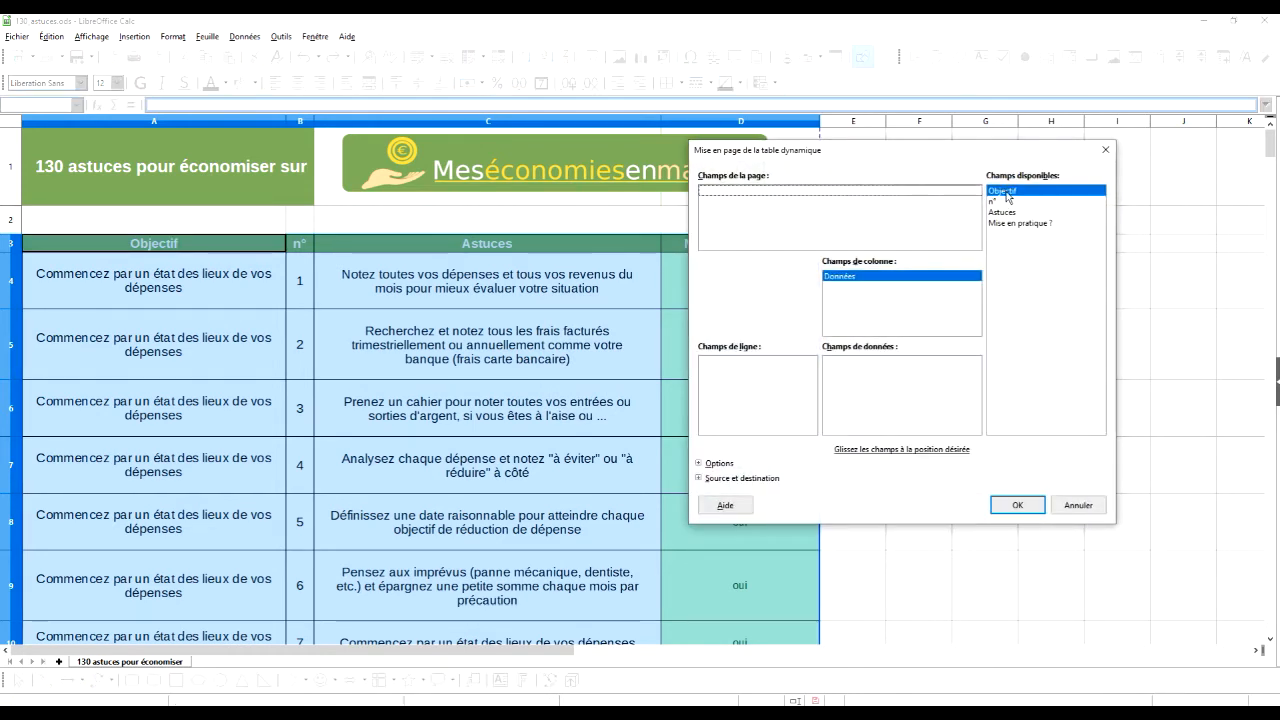
Assign "Objectif" and "Mise en pratique ?" as row fields and "Mise en pratique ?" as the data field.
left_click_drag(1024, 196, 772, 390)
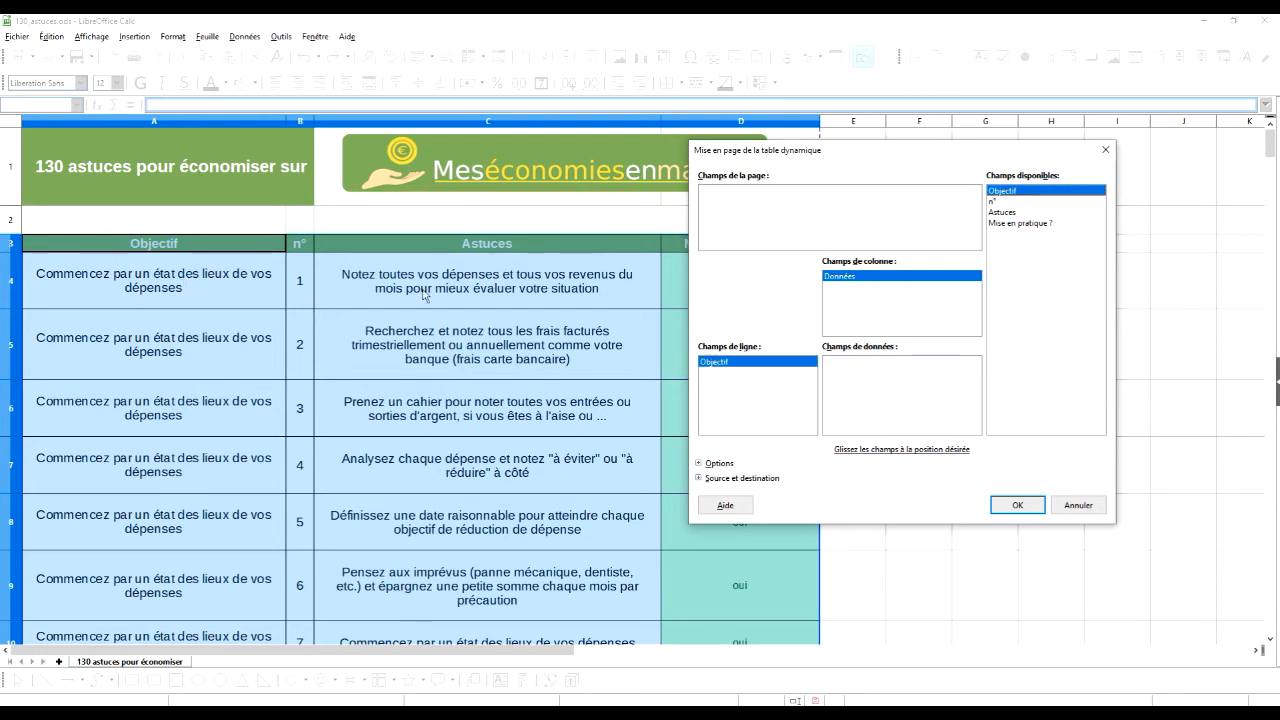
left_click_drag(1013, 230, 876, 366)
left_click(752, 374)
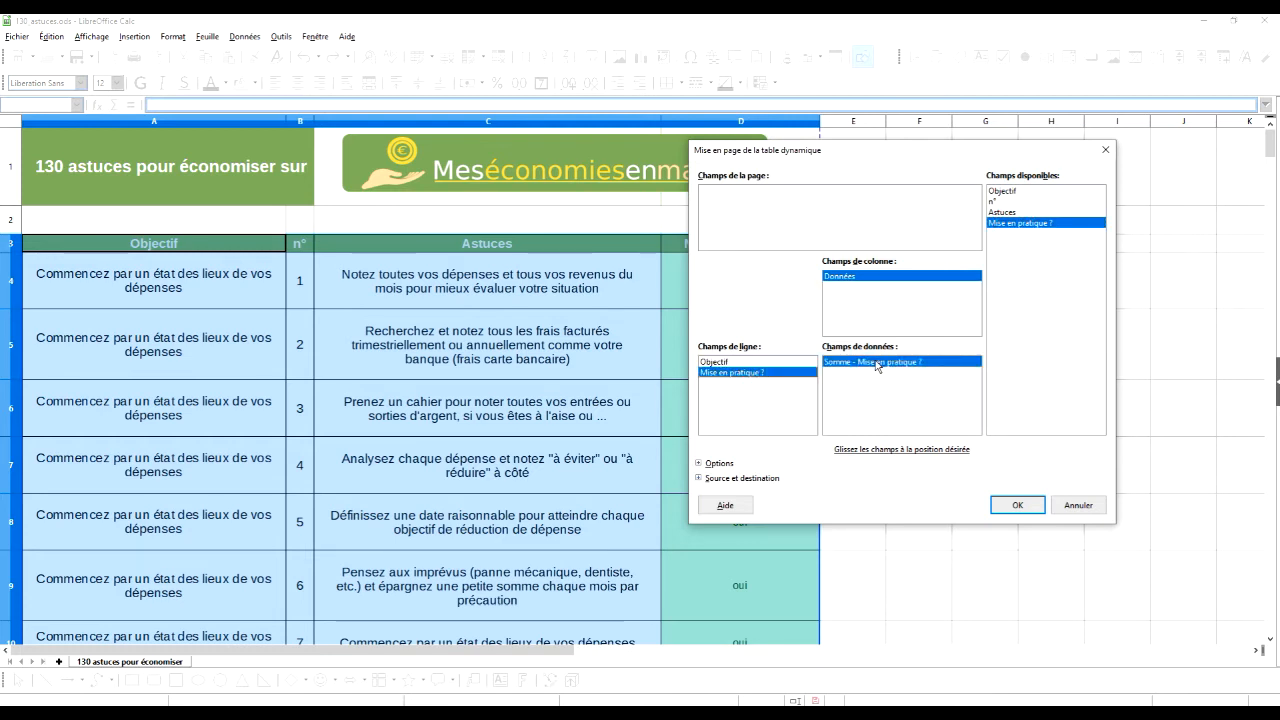
Change the function of the "Mise en pratique ?" data field to "Nombre".
double_click(876, 366)
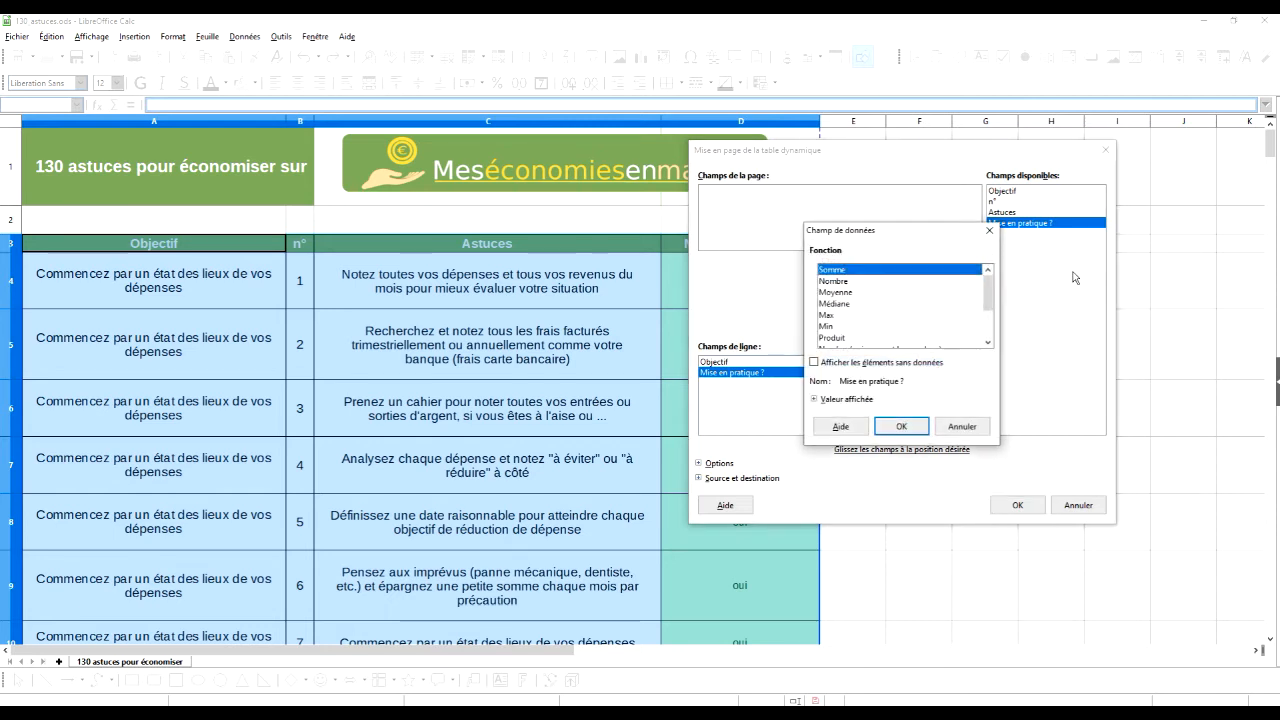
left_click(872, 282)
left_click(901, 426)
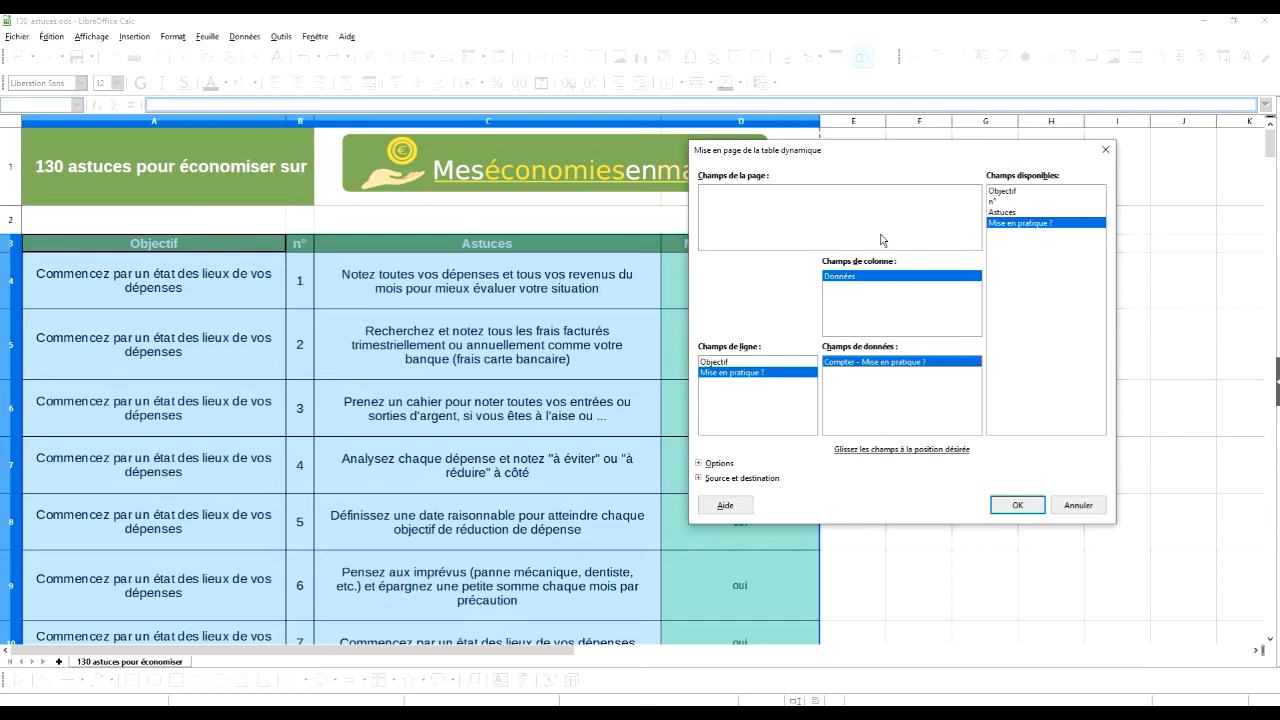
Check the function of the "Mise en pratique ?" data field and create the pivot table with this layout.
double_click(851, 362)
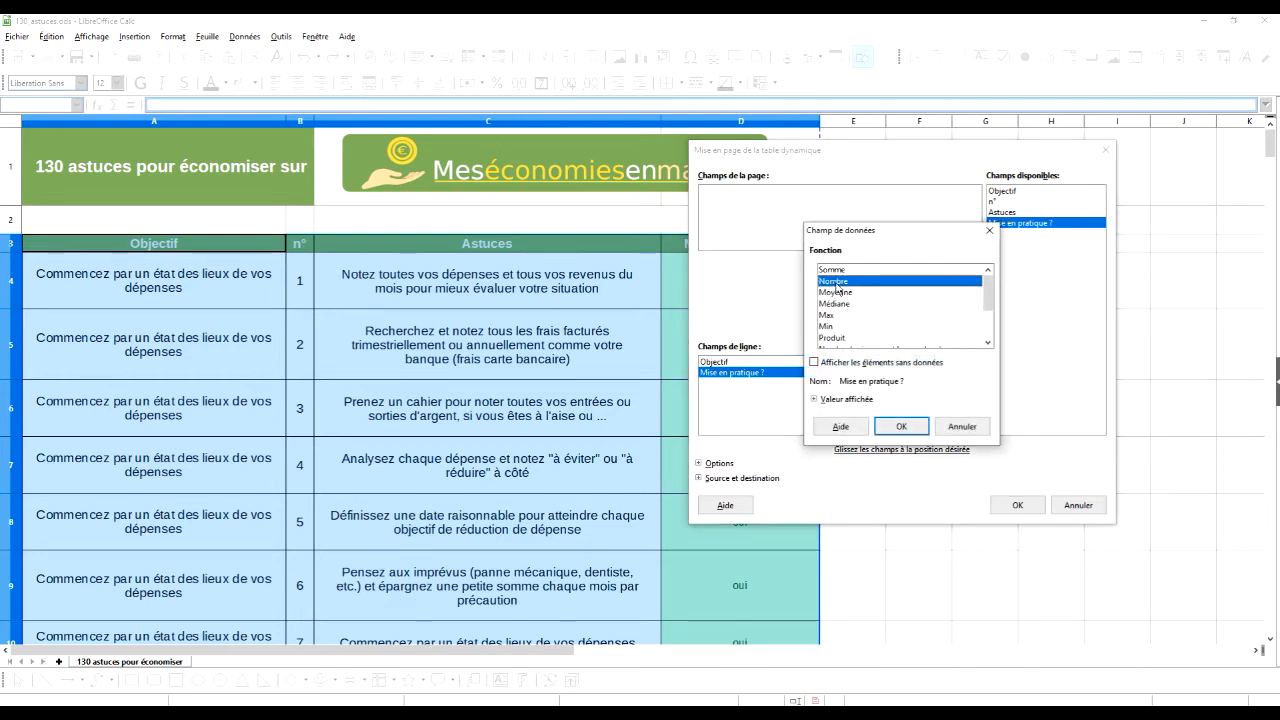
left_click(968, 427)
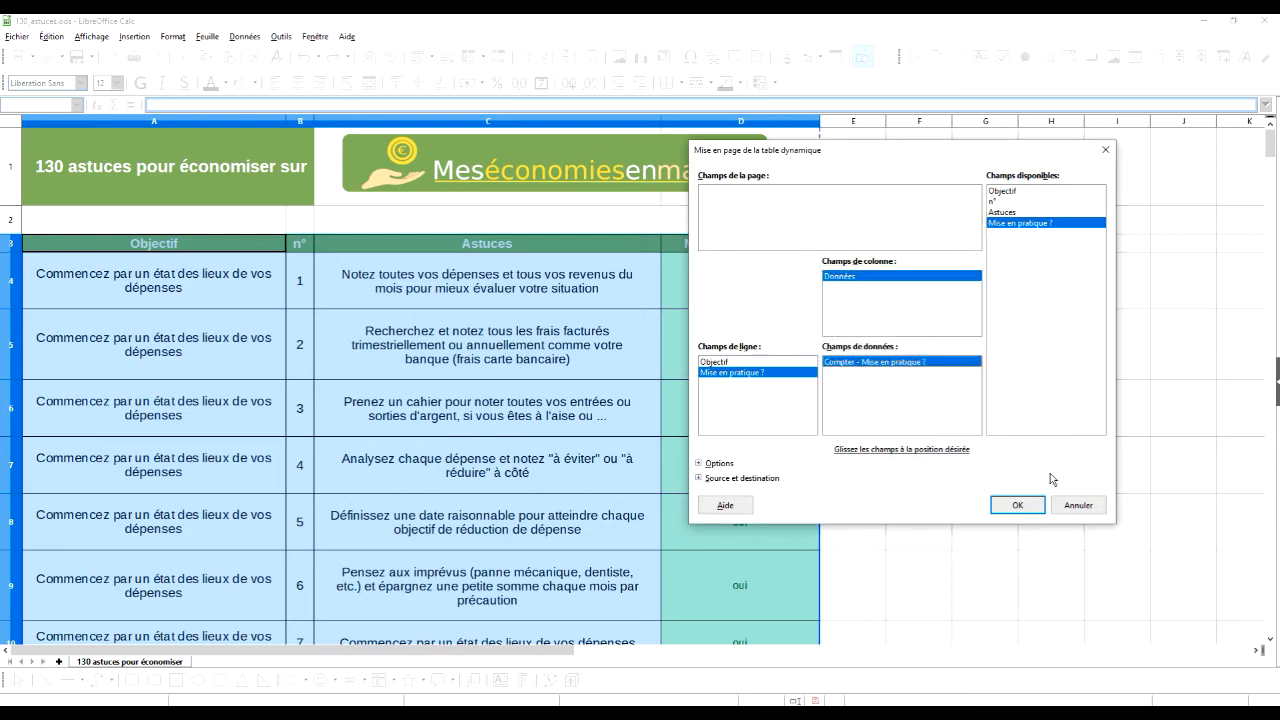
left_click(1015, 505)
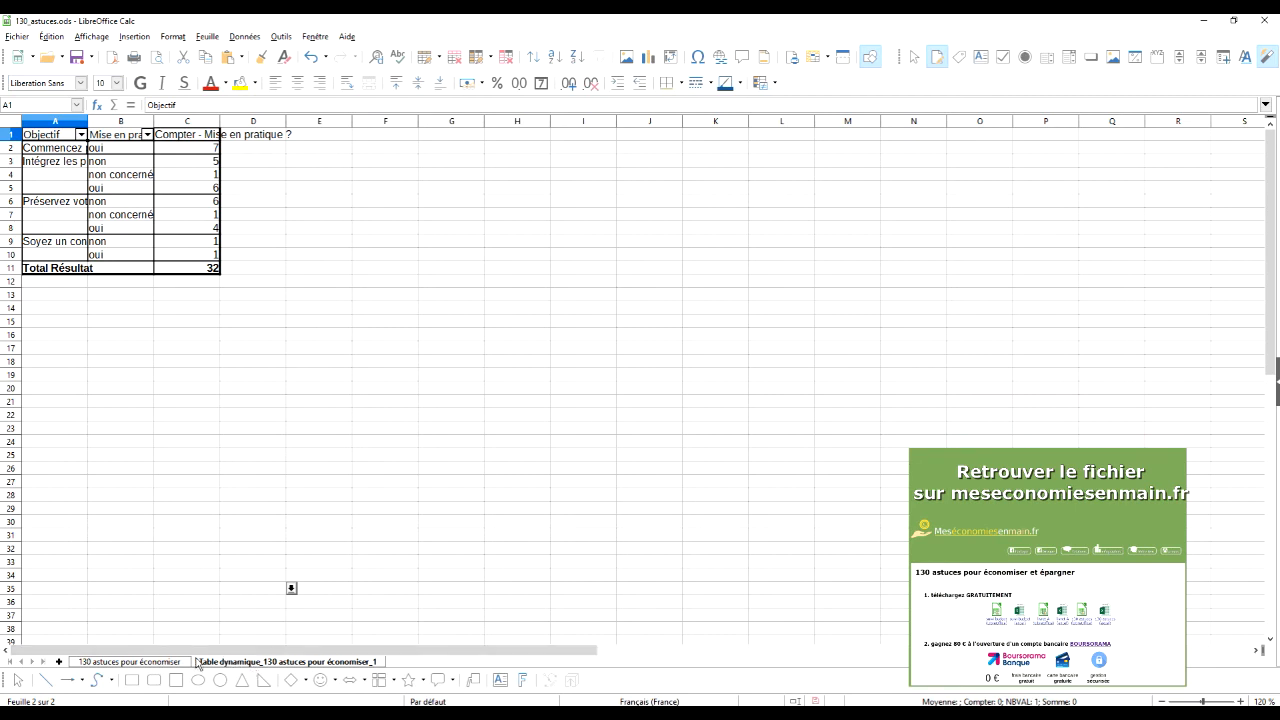
Widen columns A, B and C of the pivot table sheet to fit the objectives and the full column headings.
left_click(173, 348)
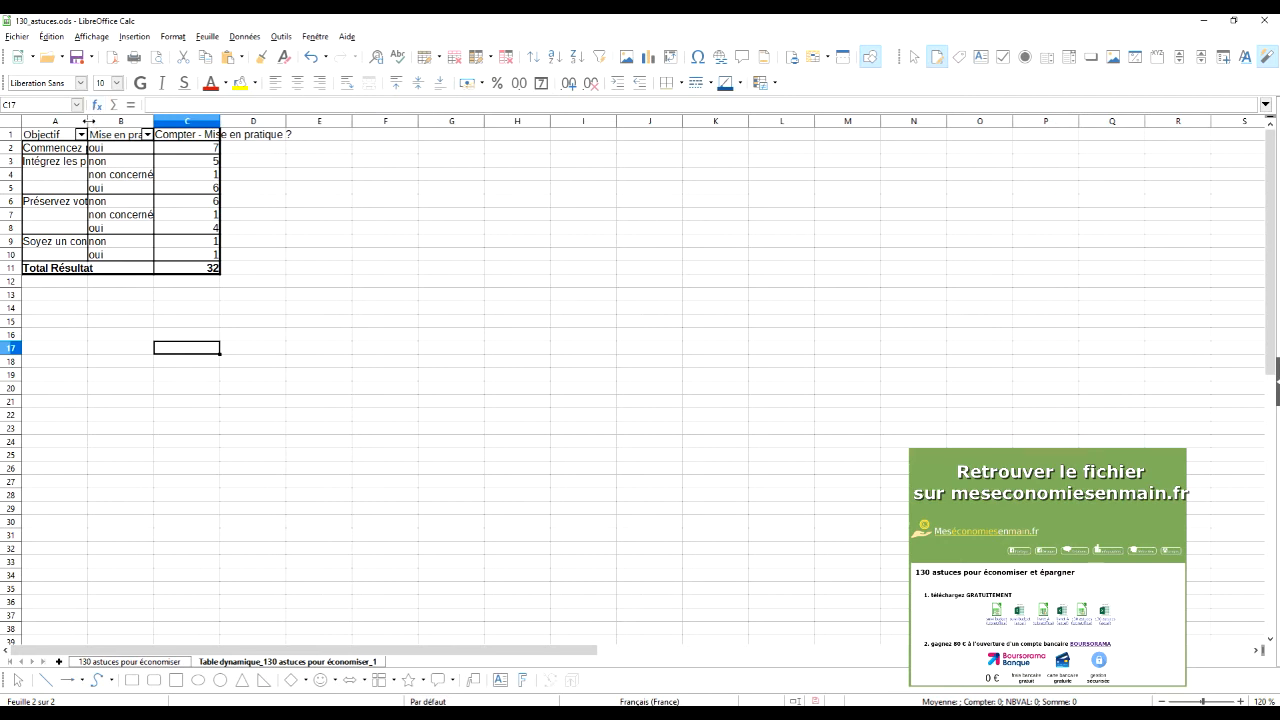
left_click_drag(87, 121, 272, 165)
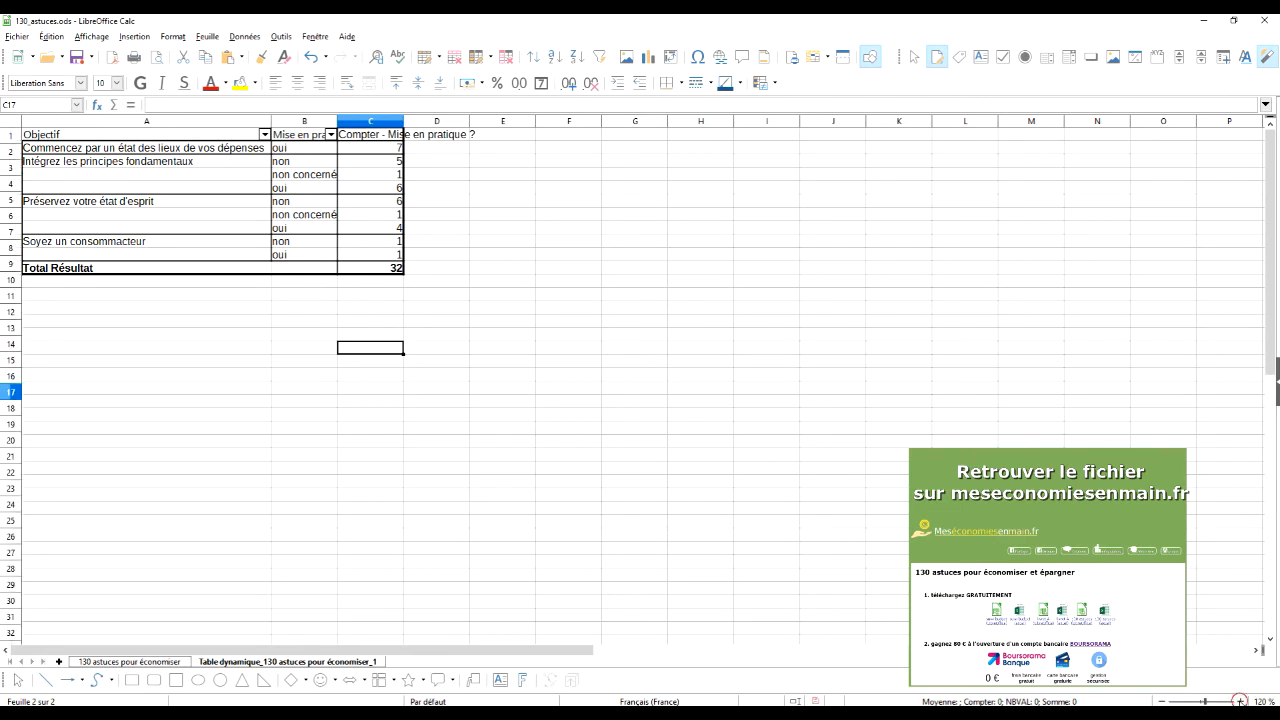
scroll(1140, 244, "up", 8, "ctrl")
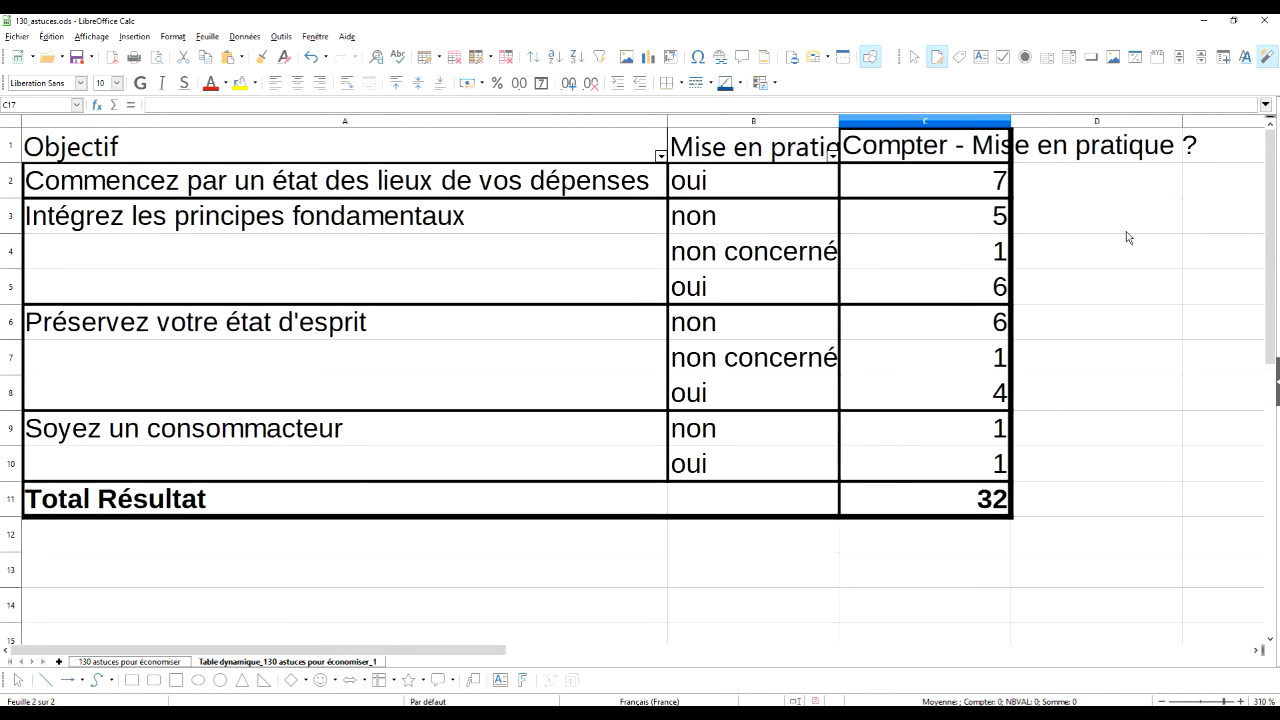
double_click(1008, 120)
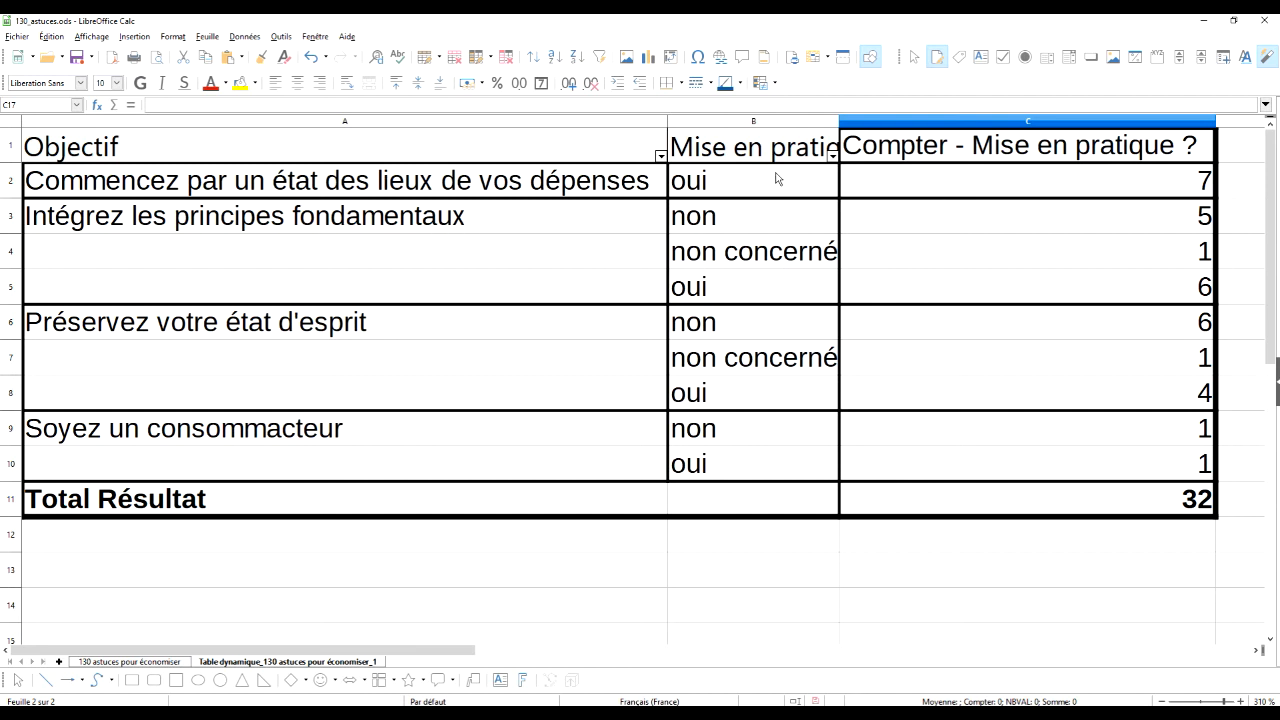
left_click_drag(840, 121, 913, 119)
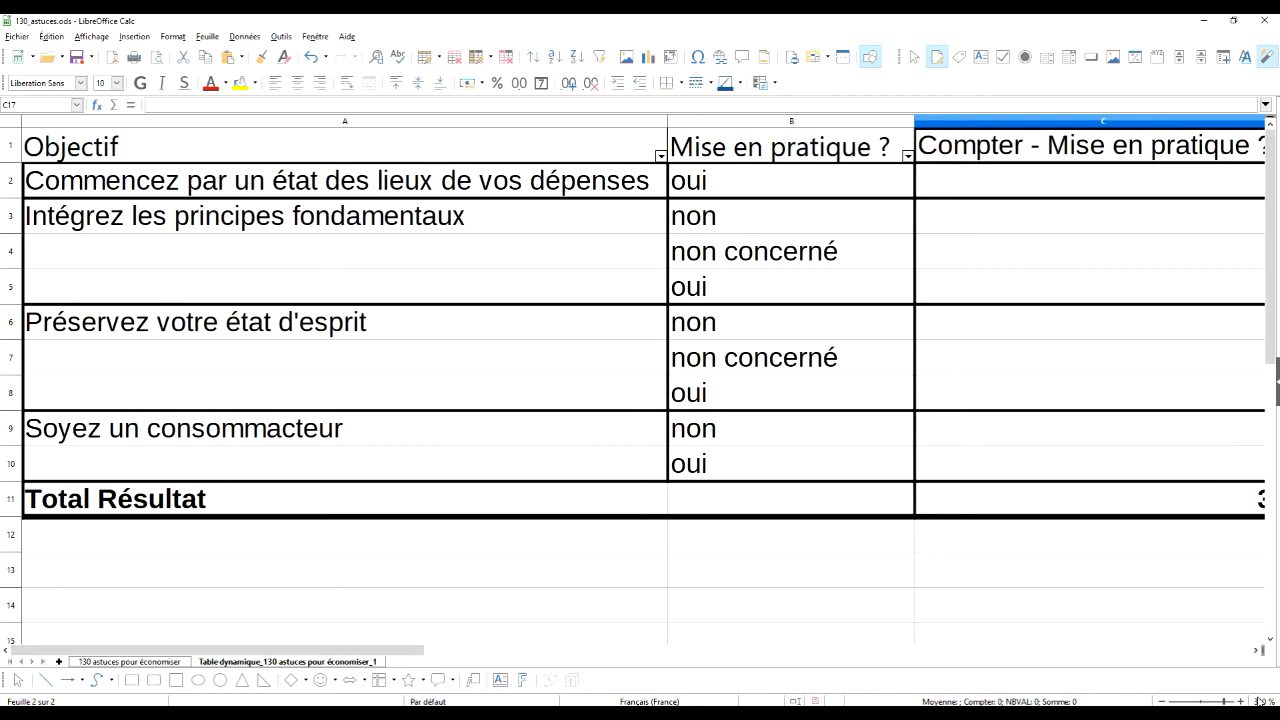
left_click(1161, 701)
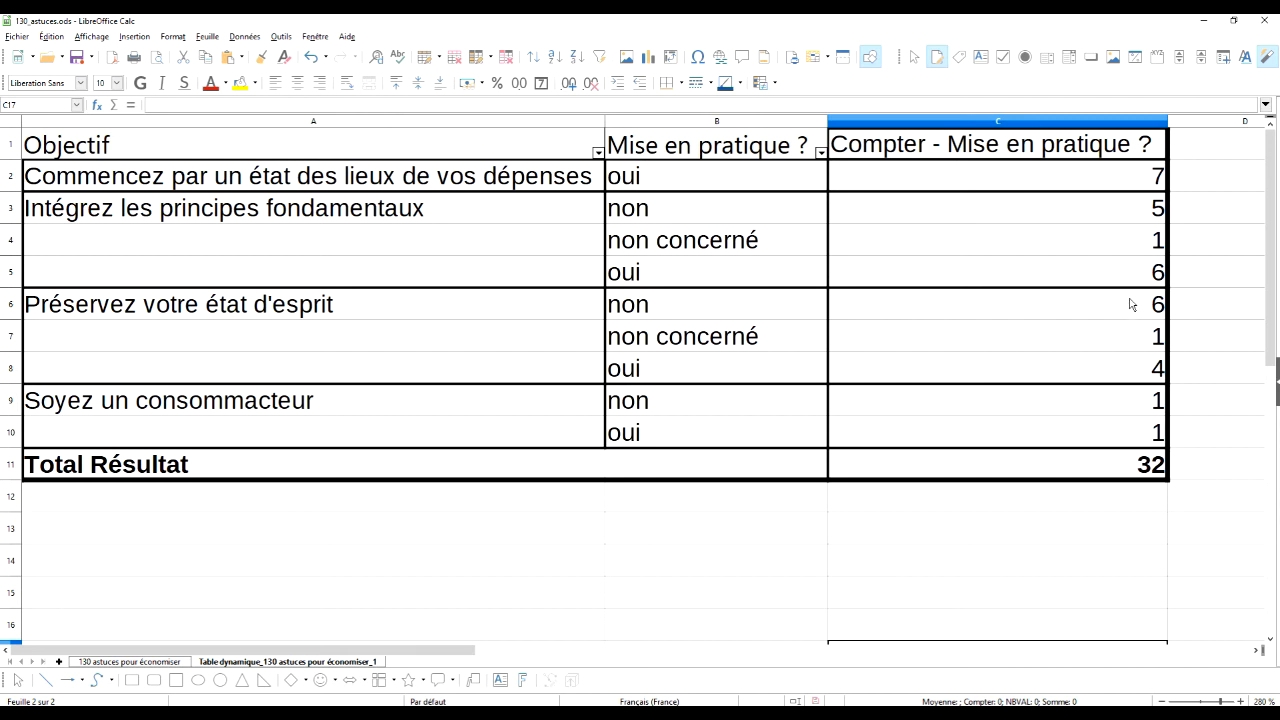
Examine the pivot table's counts per objective and compare them with the "Mise en pratique ?" answers in the source list.
left_click(1060, 312)
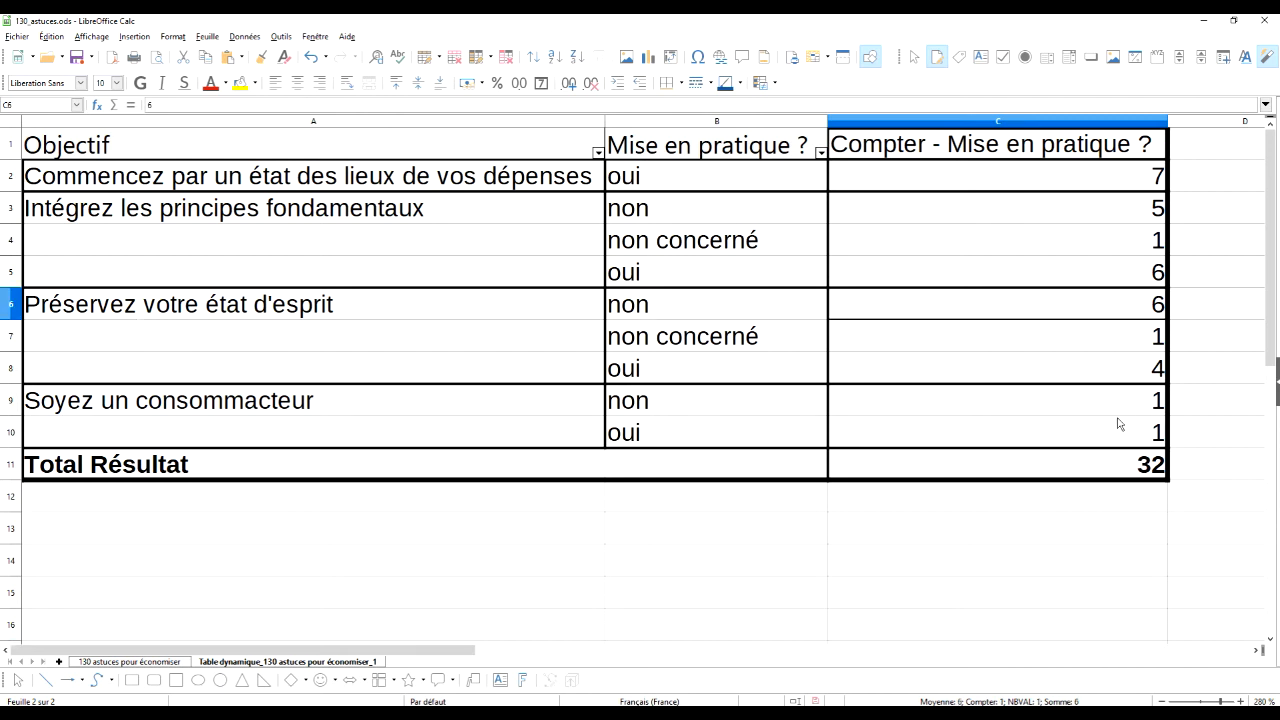
key("ctrl+Page_Up")
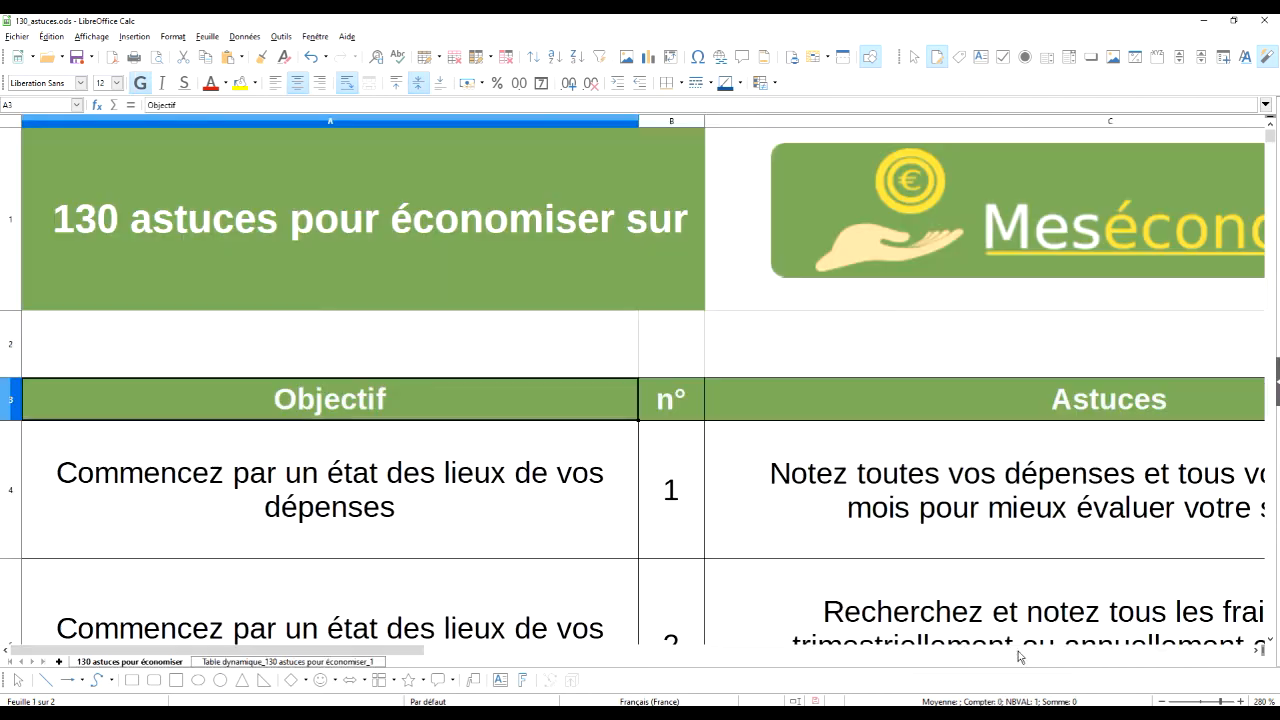
left_click(1161, 701)
left_click(1161, 701)
left_click(1161, 701)
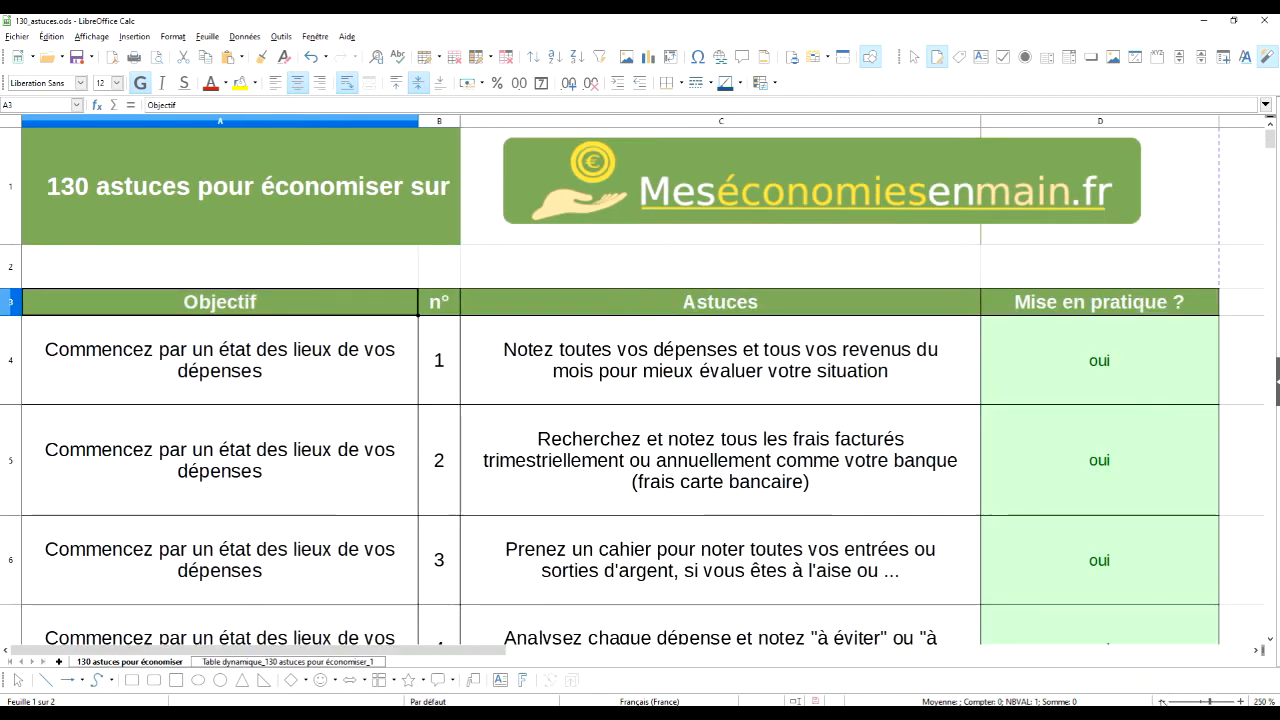
left_click(1161, 701)
left_click(287, 661)
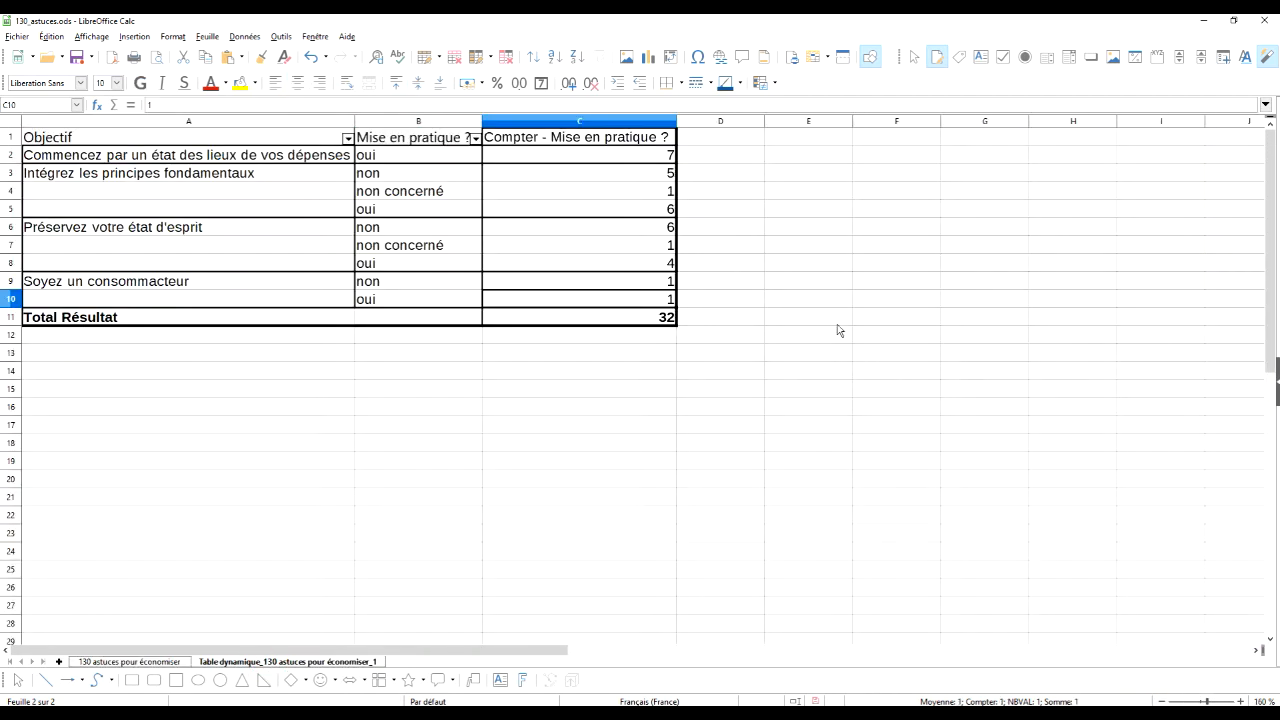
left_click(628, 158)
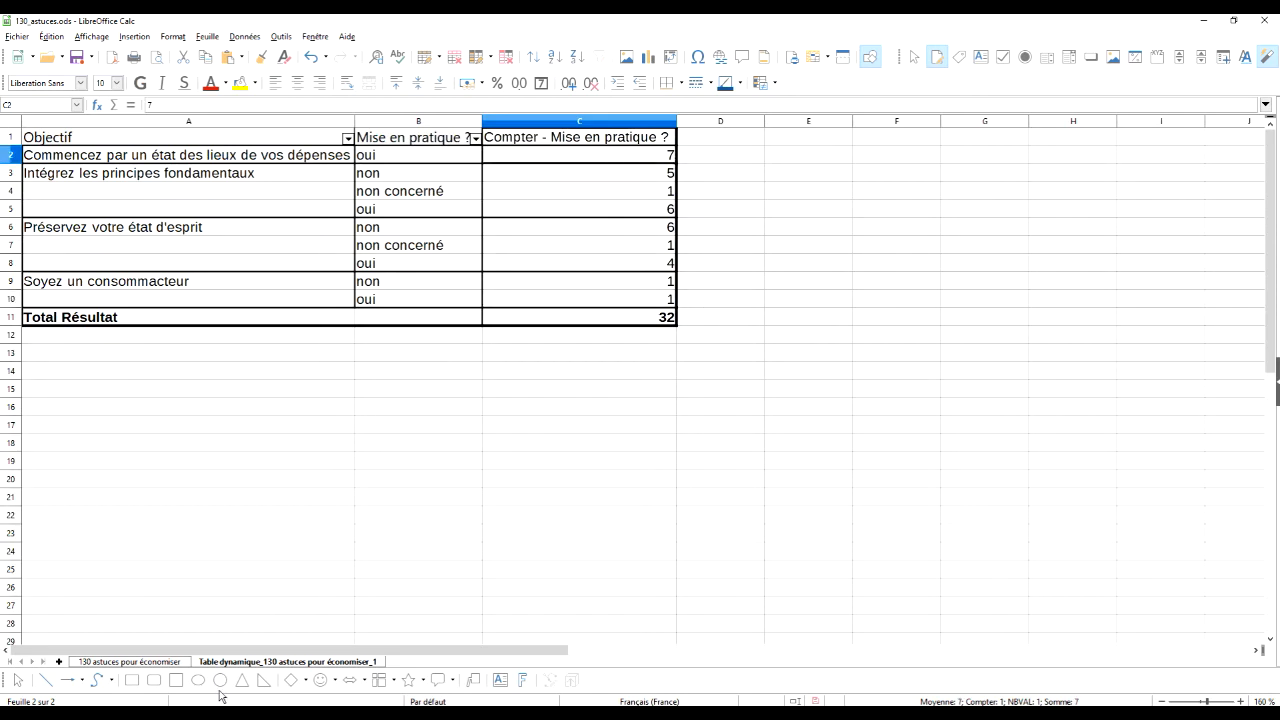
Set the "Mise en pratique ?" answers of tips 1 and 2 in the source list to "non".
left_click(166, 661)
left_click(1013, 341)
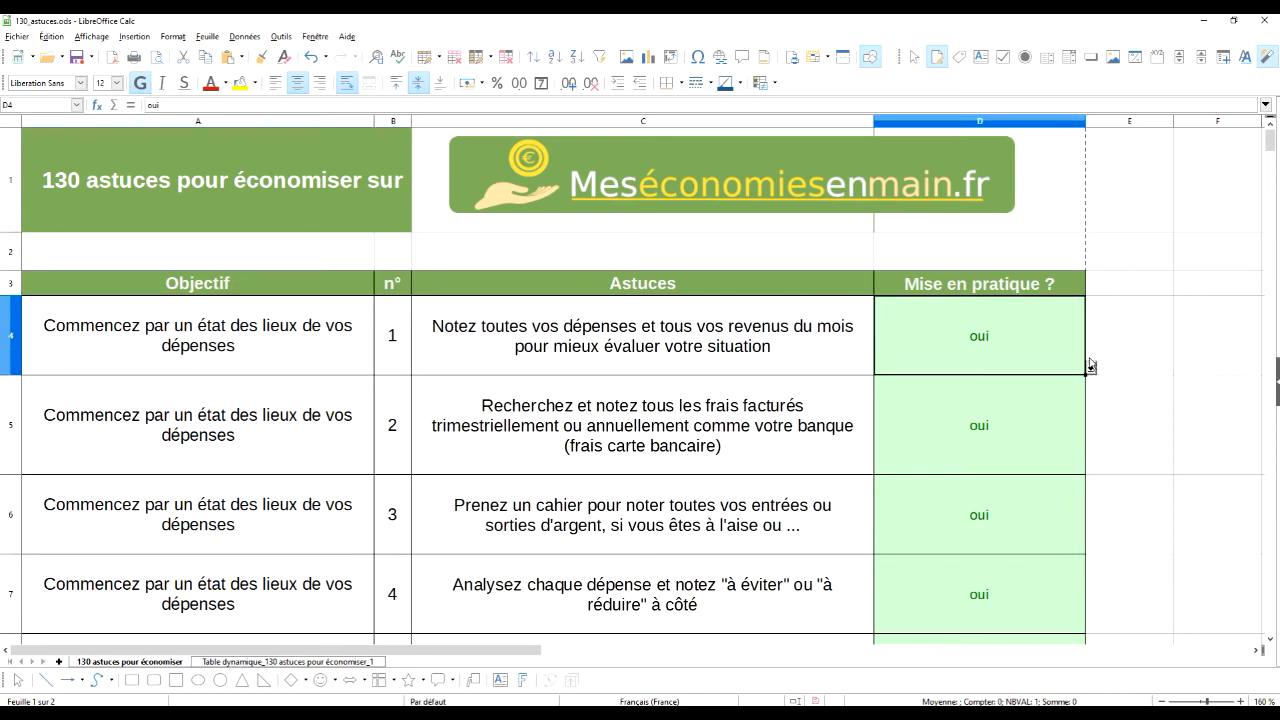
left_click(1090, 362)
left_click(925, 408)
left_click(1020, 417)
left_click(1090, 467)
left_click(912, 504)
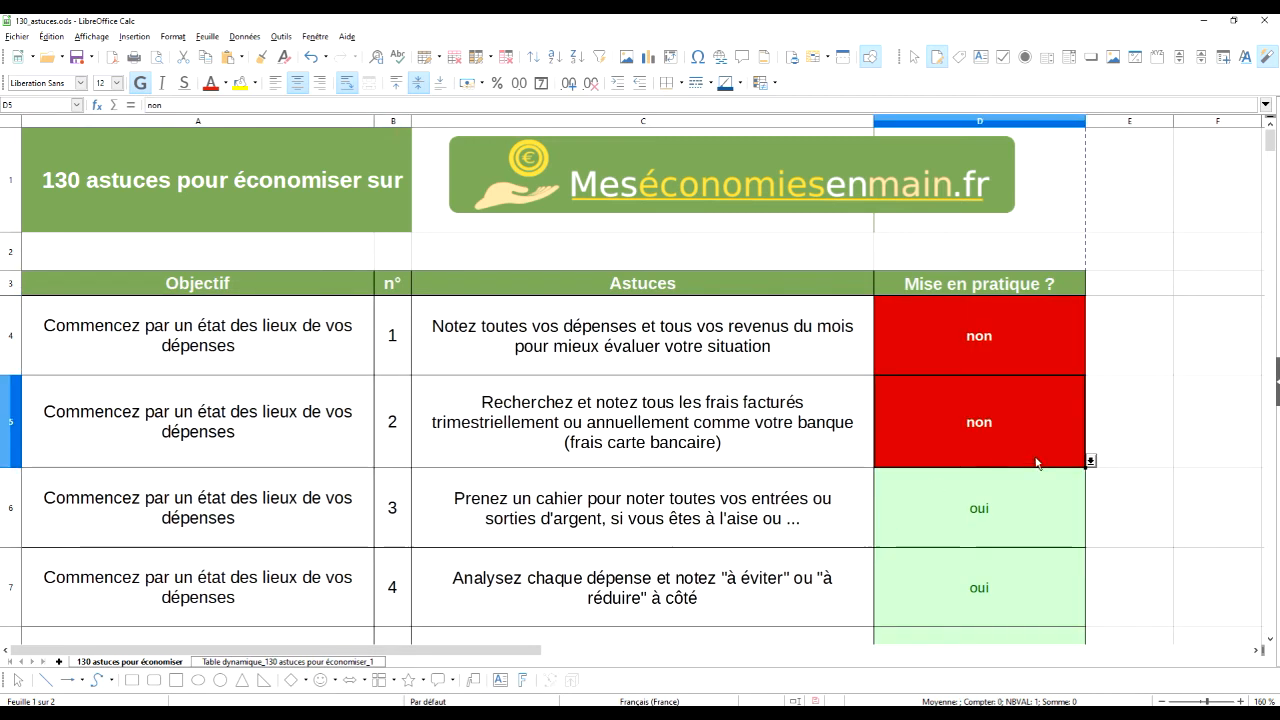
Refresh the pivot table with the changed answers from the source list.
left_click(265, 662)
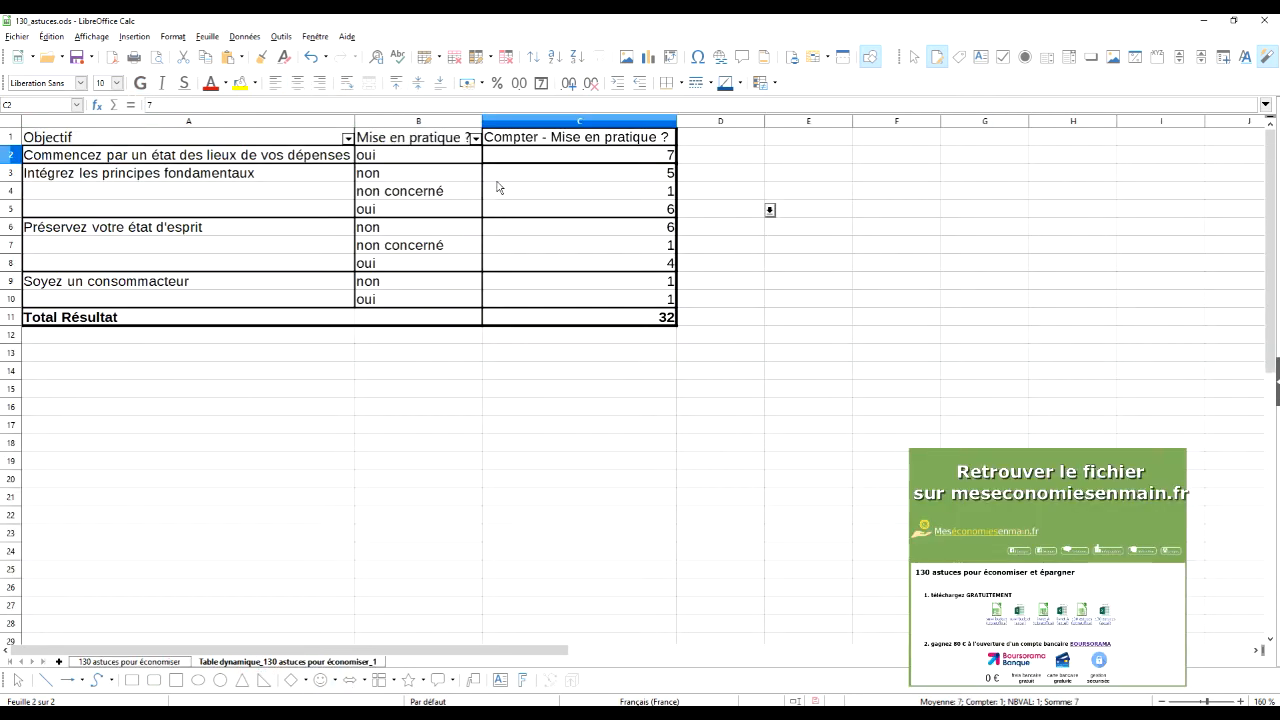
right_click(279, 140)
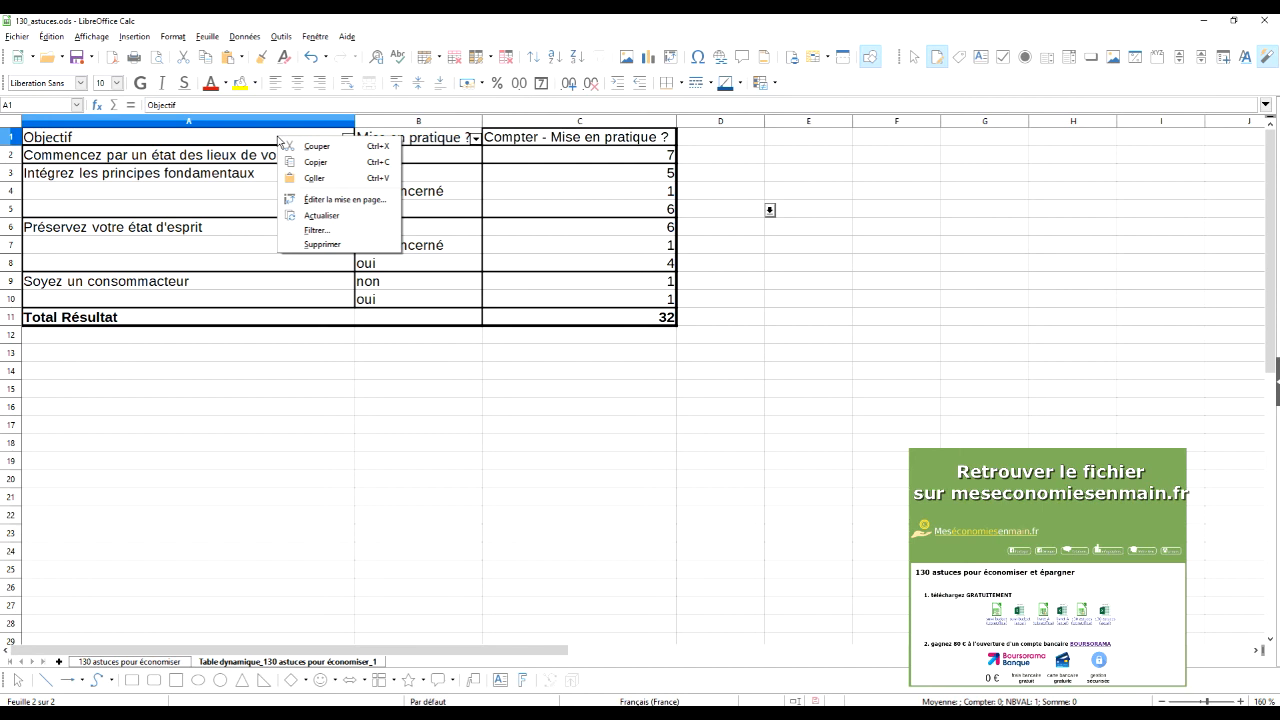
left_click(352, 222)
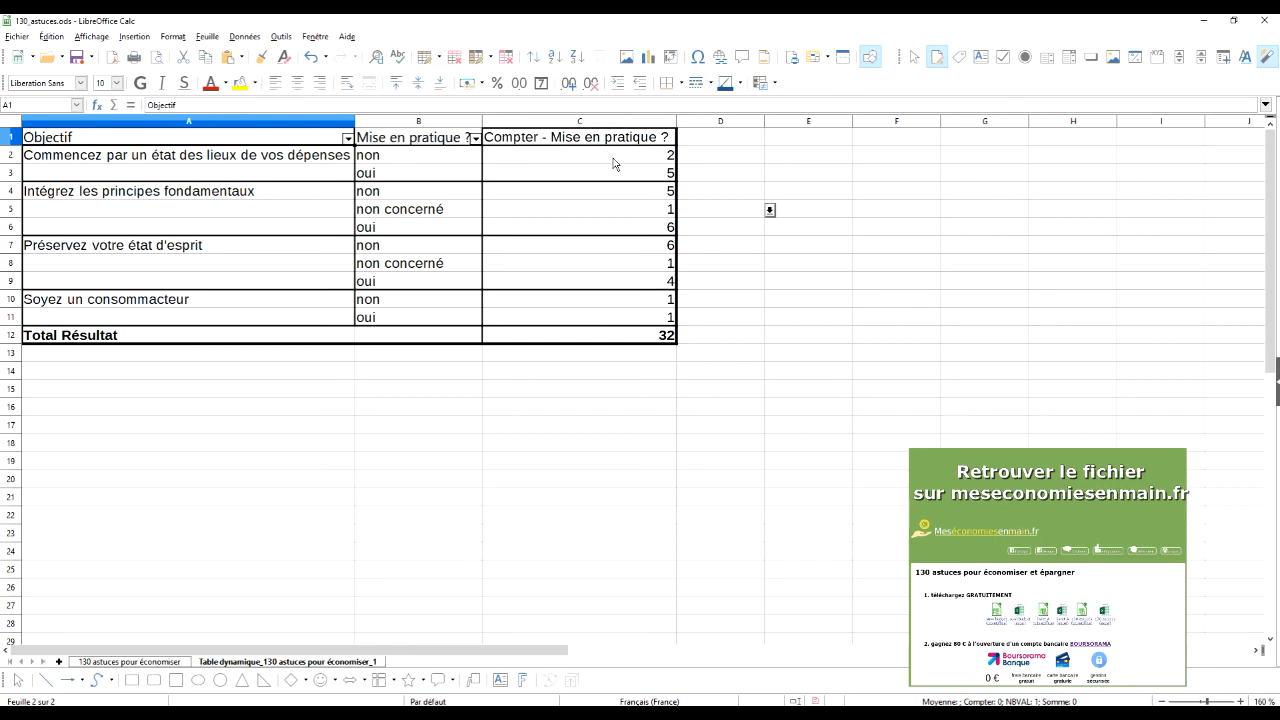
Compare the answers of tips 1 and 2 with the pivot table's counts and review its refresh command.
key("ctrl+Page_Up")
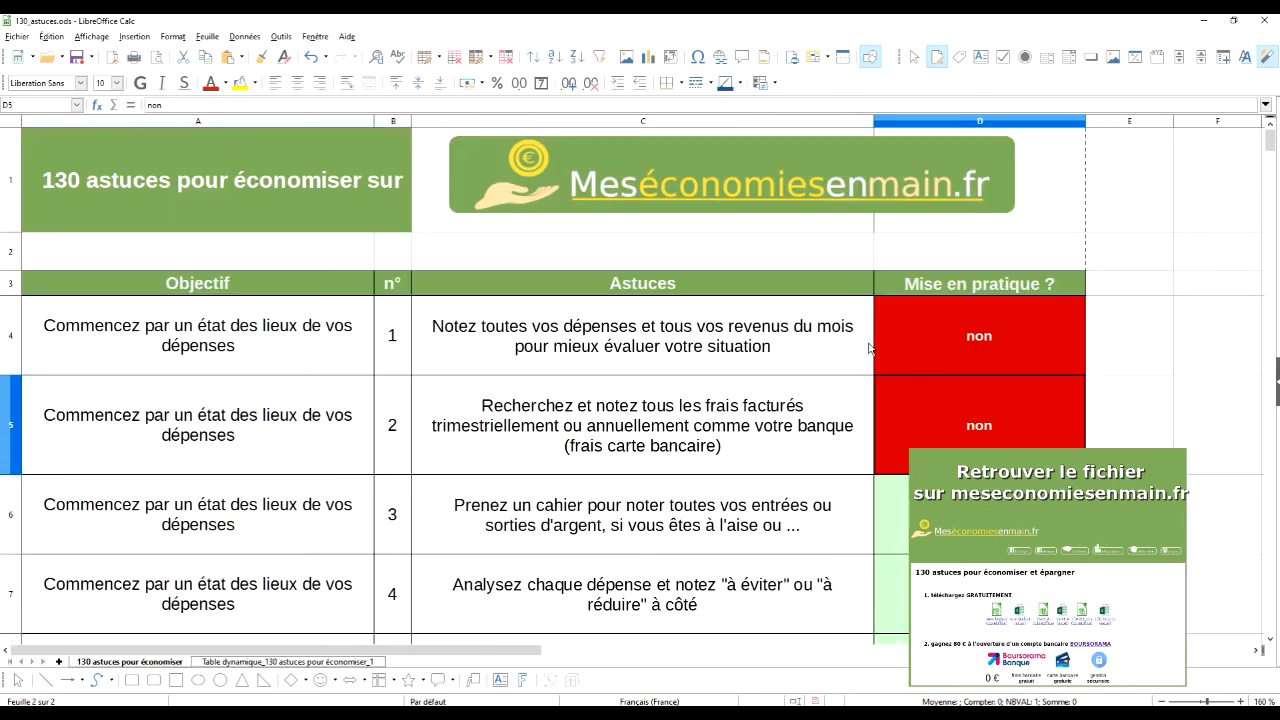
left_click(982, 344)
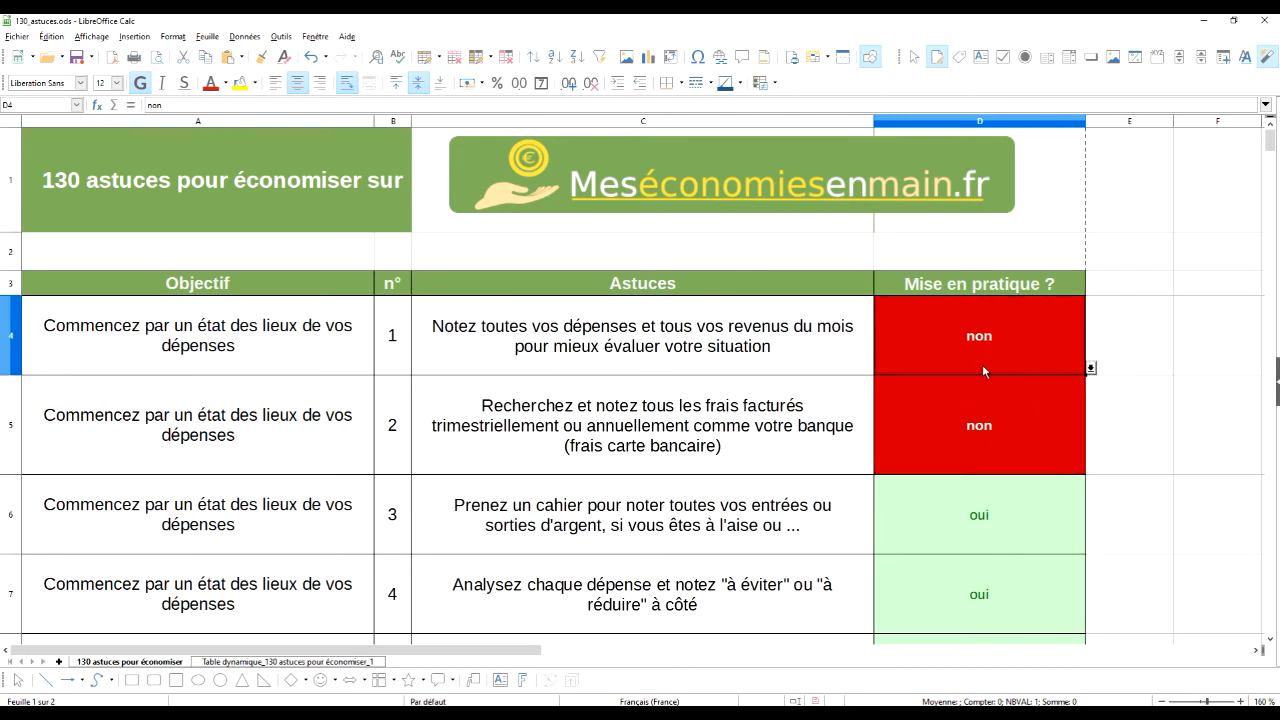
left_click(320, 661)
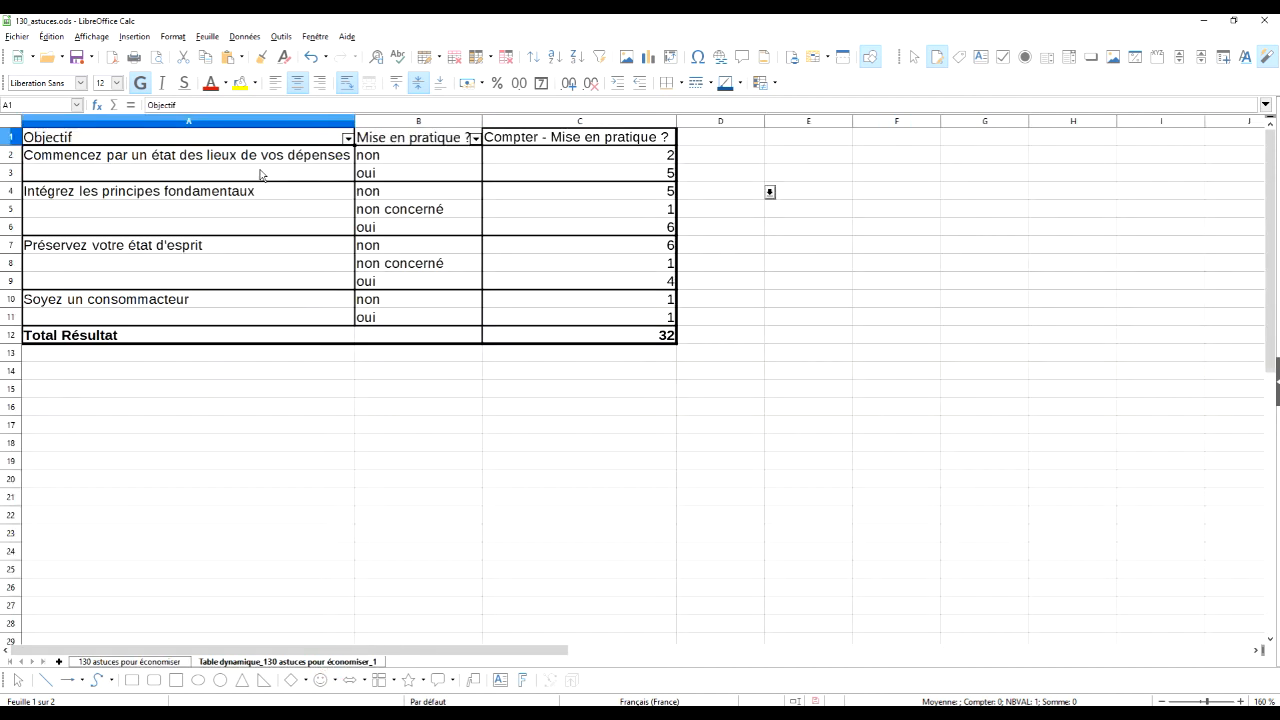
right_click(321, 143)
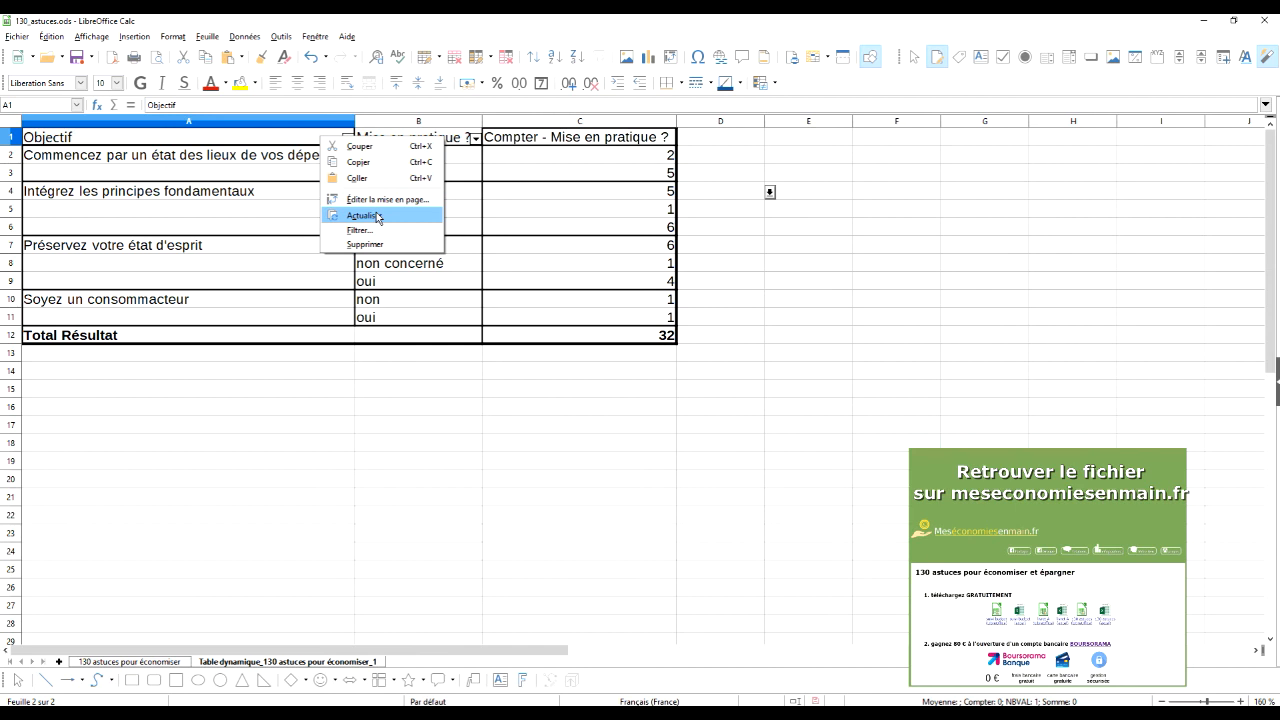
left_click(470, 387)
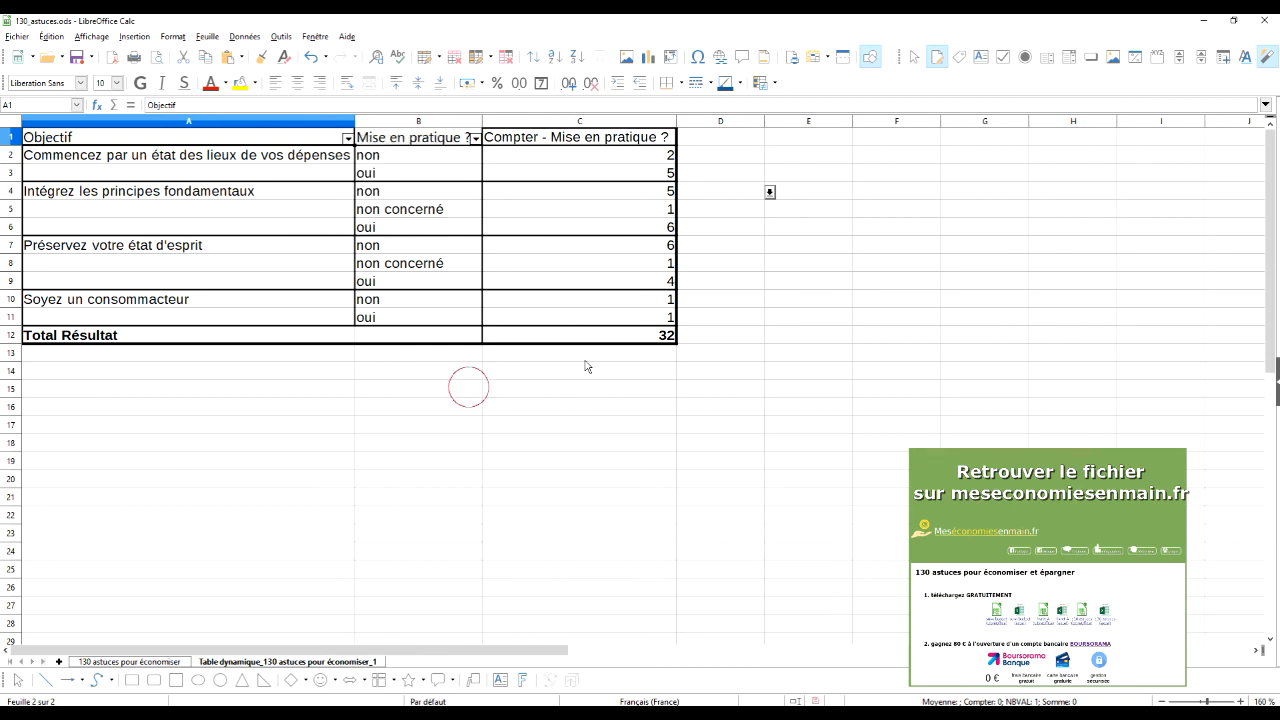
left_click(633, 392)
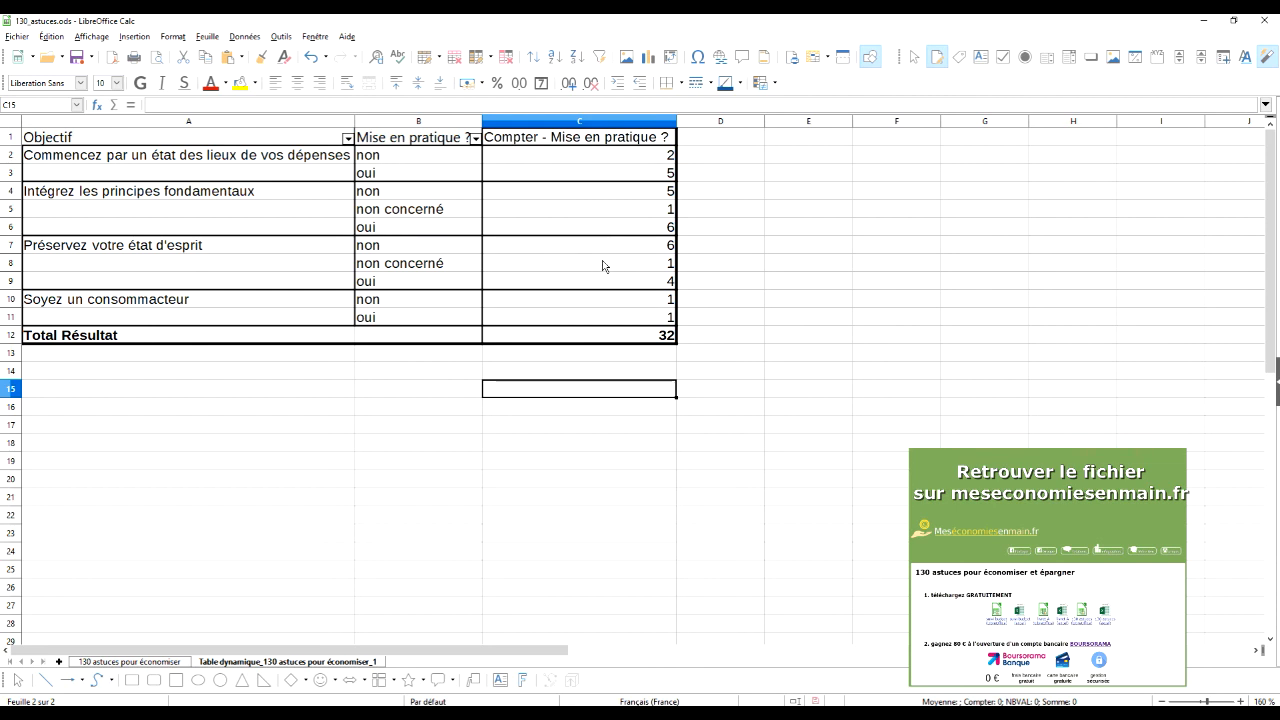
left_click(434, 370)
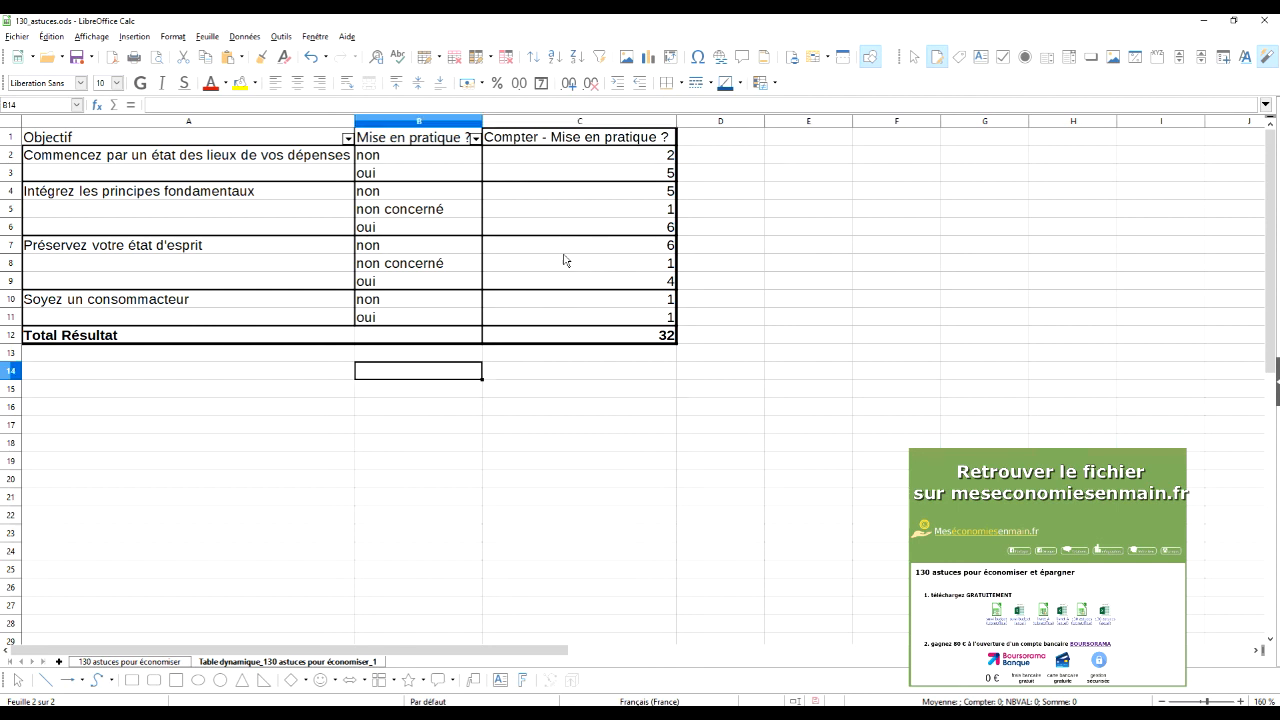